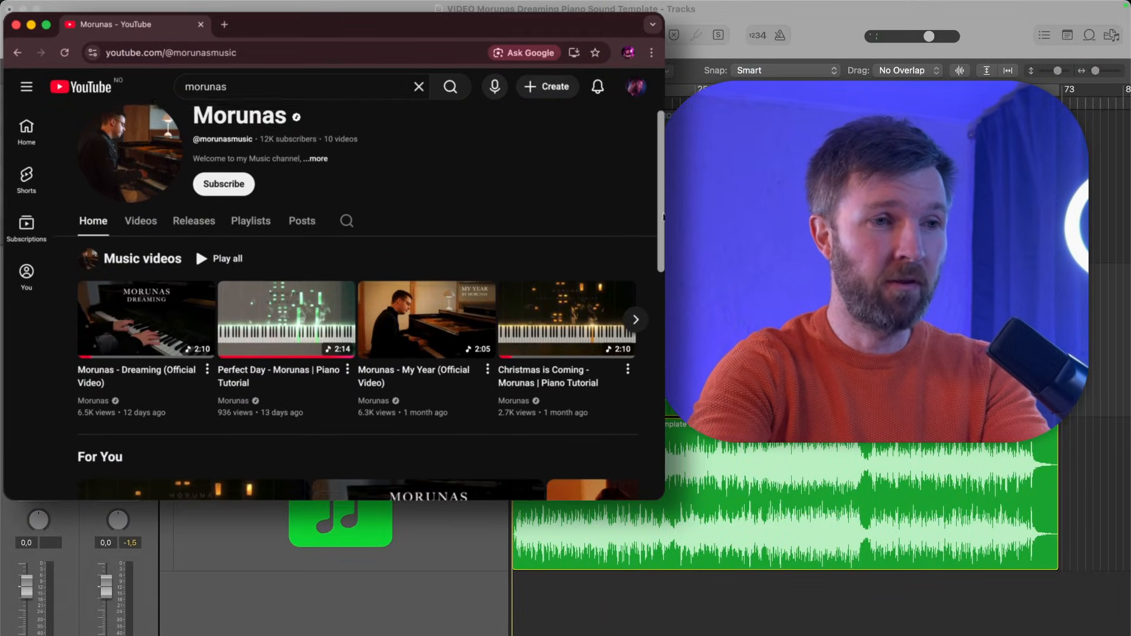
- Browse the Morunas YouTube channel through its featured videos and album releases
scroll(663, 217, down, 3)
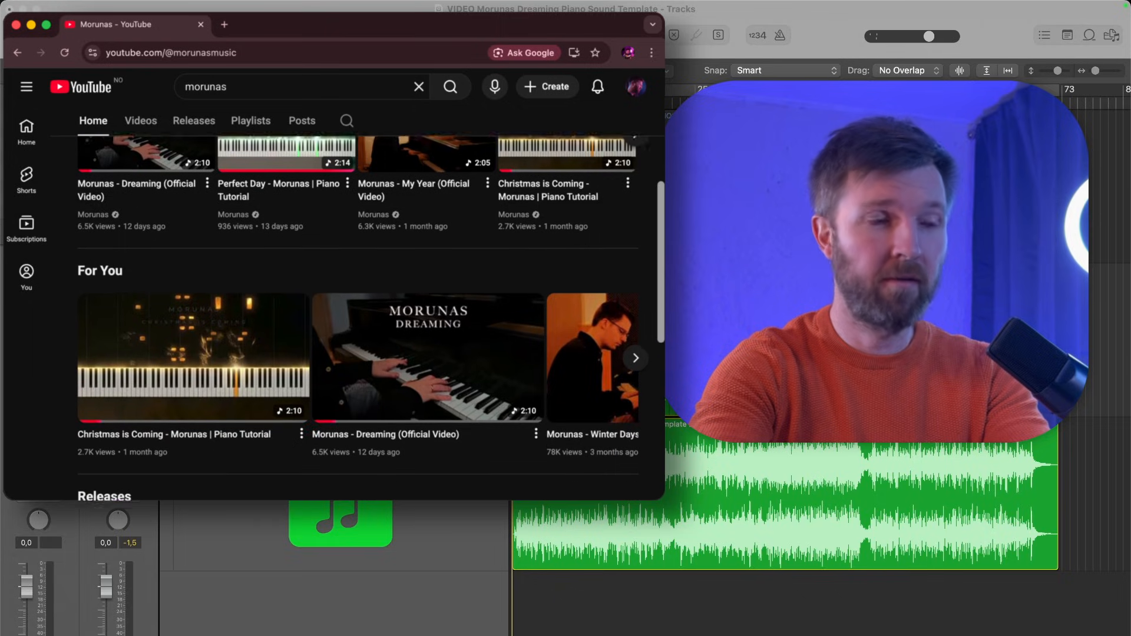
scroll(651, 392, down, 5)
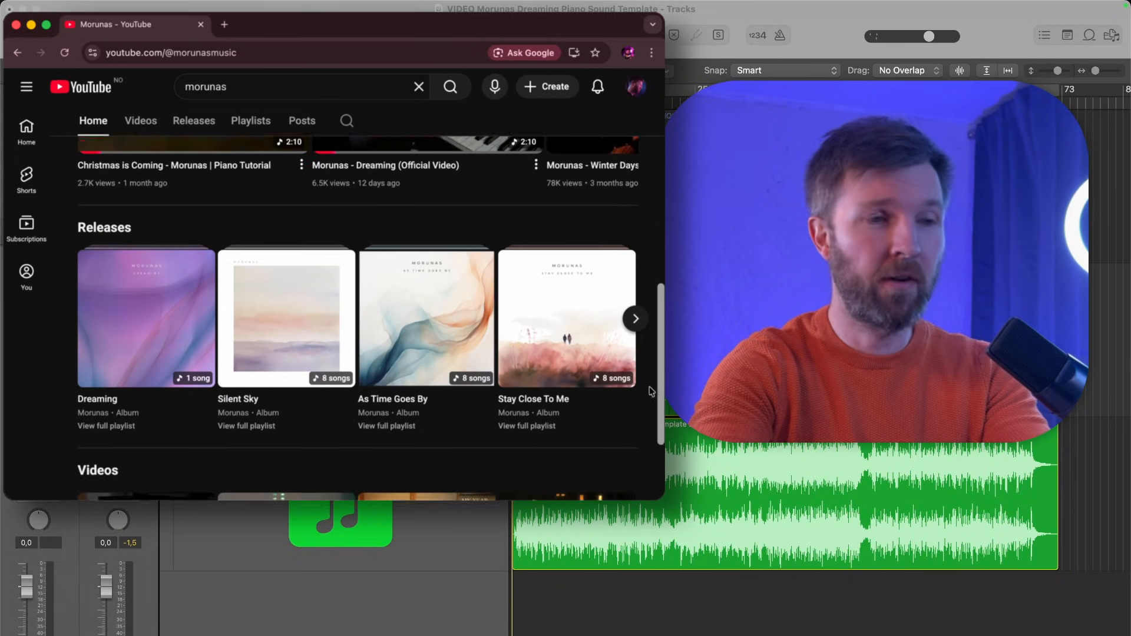
scroll(648, 401, down, 2)
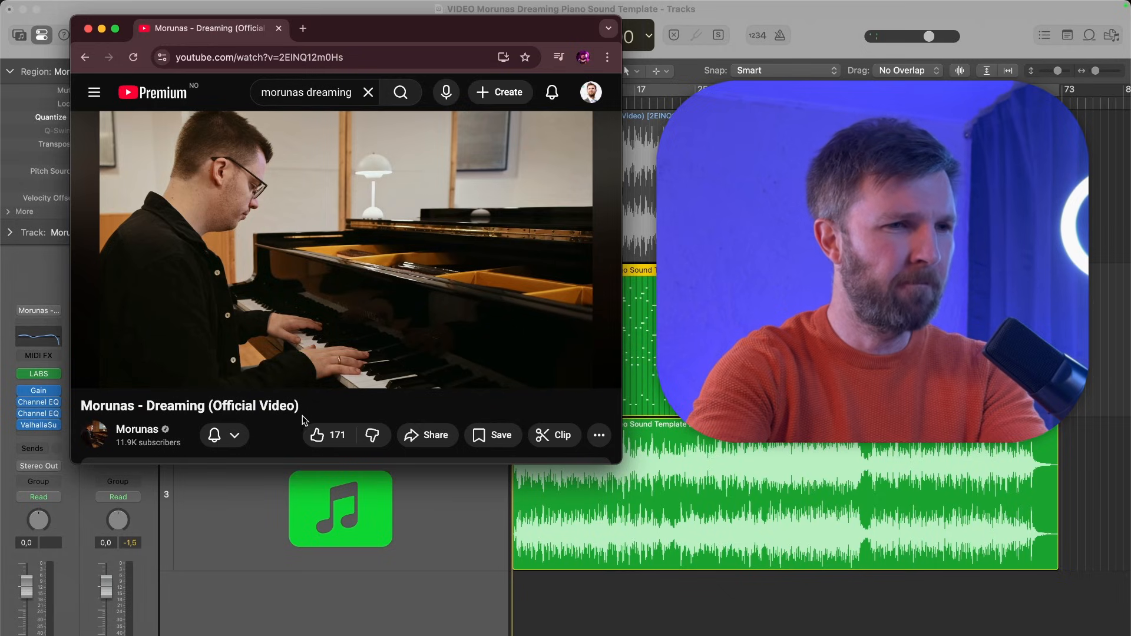
- Switch to Logic Pro and turn off solo on the bounced audio track, leaving the MIDI piano track soloed
click(286, 584)
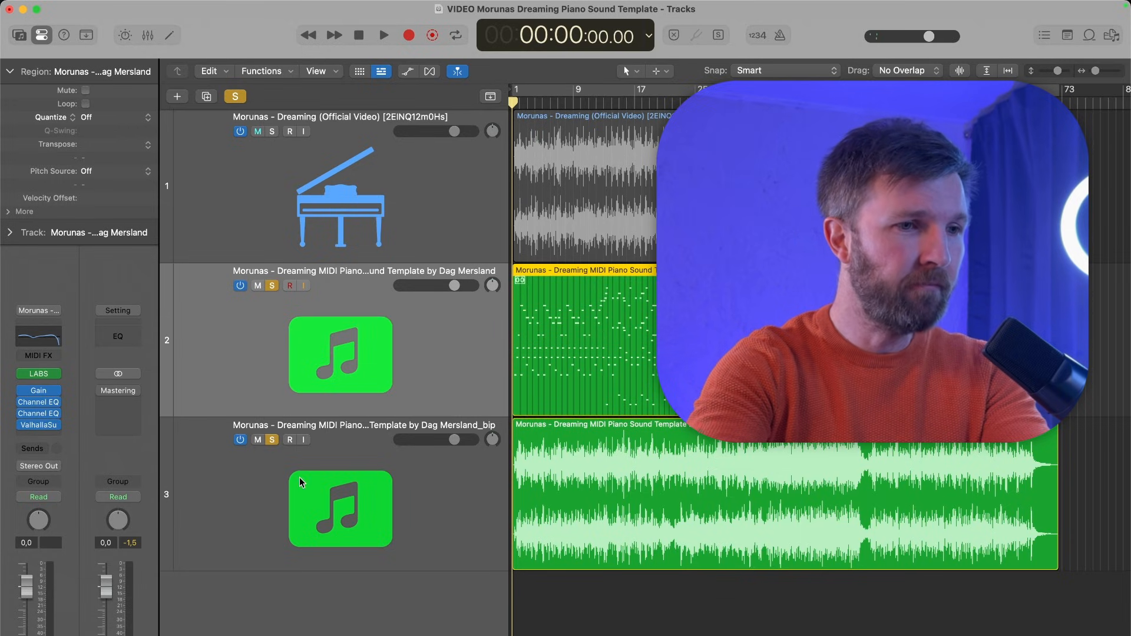
click(271, 440)
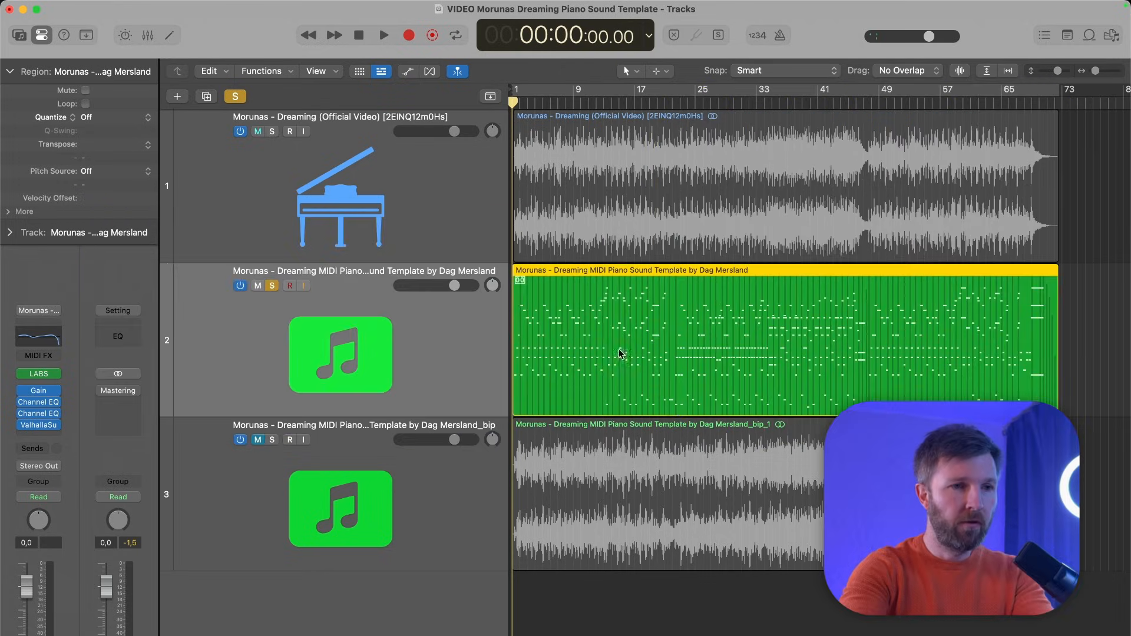
scroll(550, 318, up, 5)
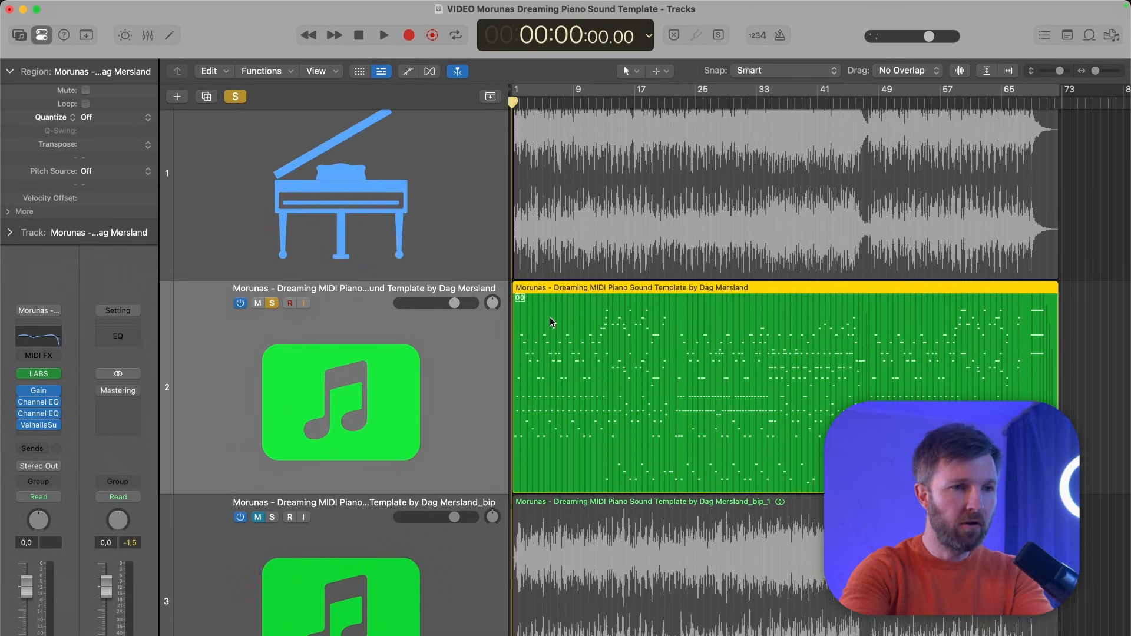
scroll(562, 330, down, 5)
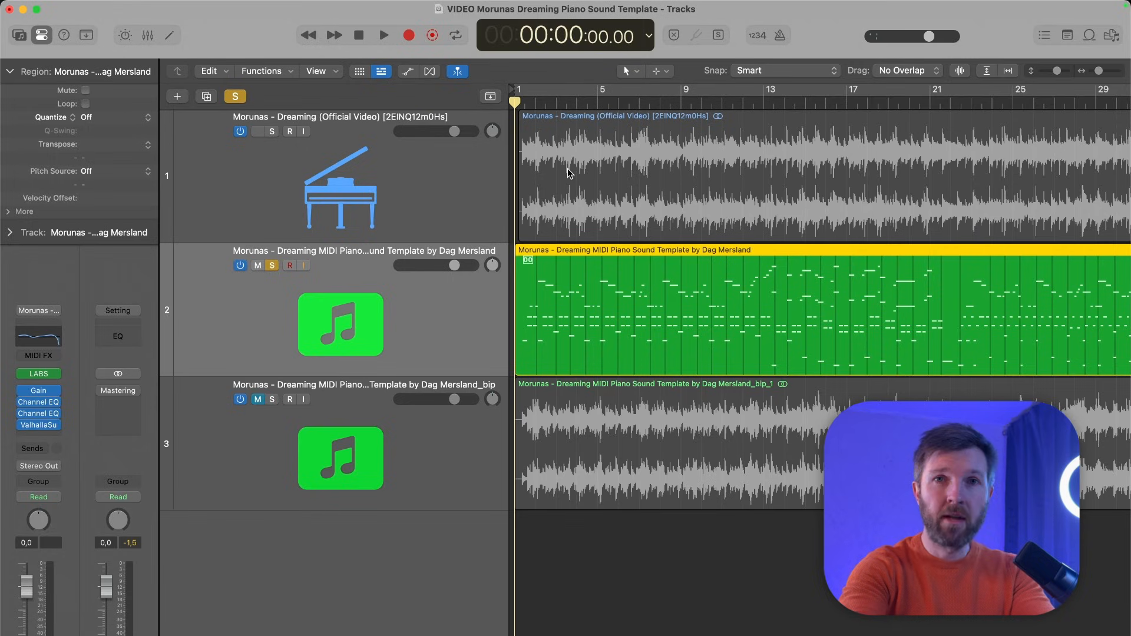
- Solo only the original Dreaming recording on track 1 and play its opening from the start as a reference
click(465, 167)
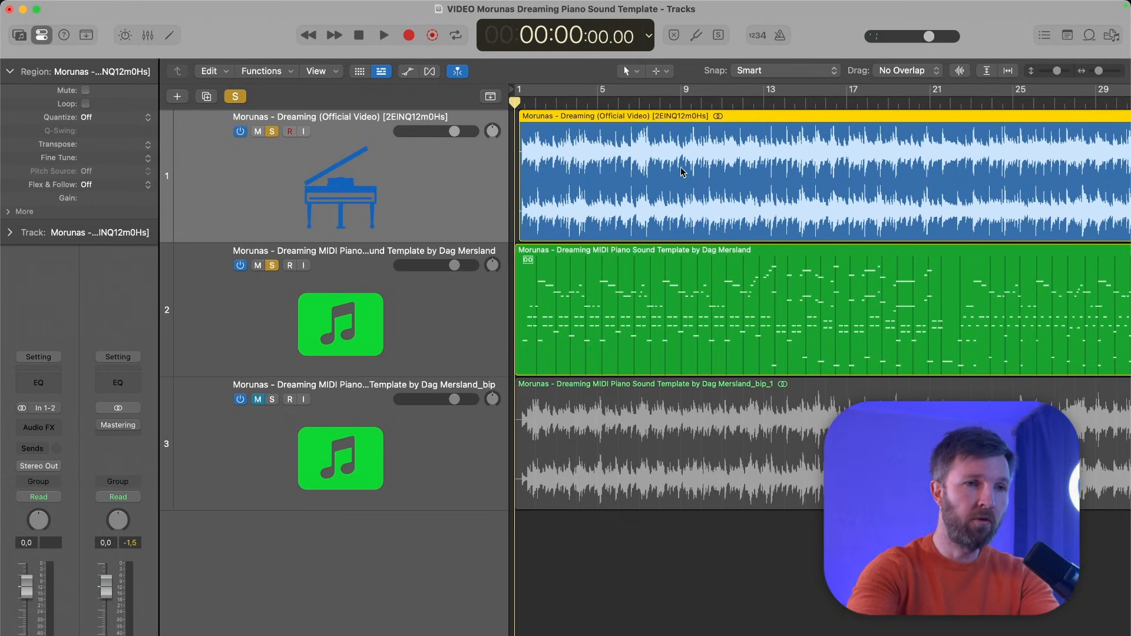
click(271, 265)
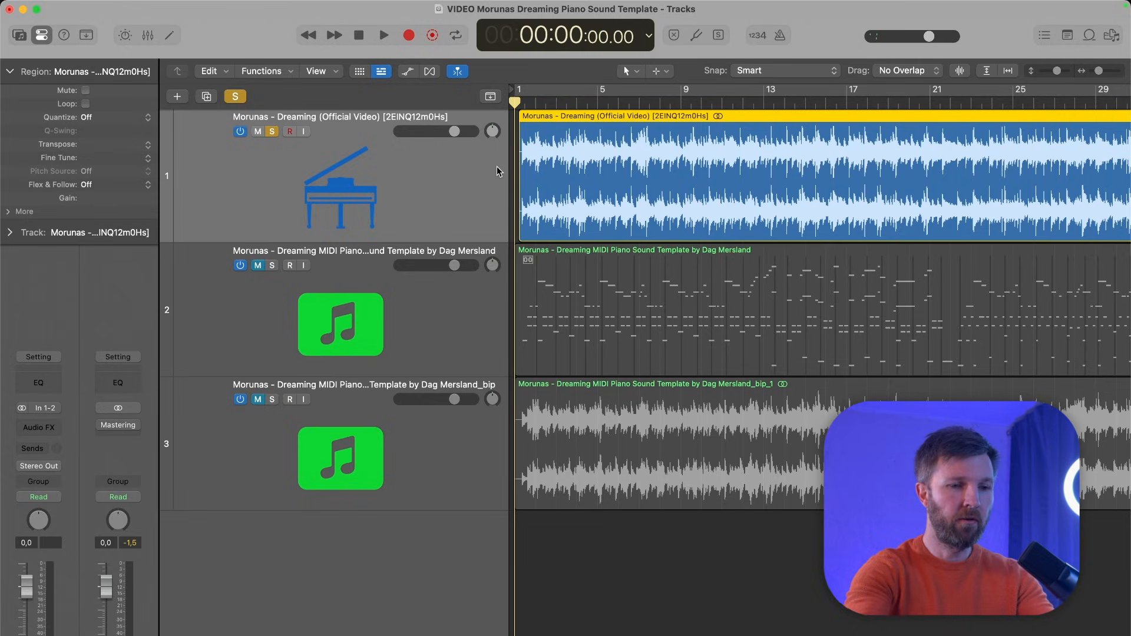
key(space)
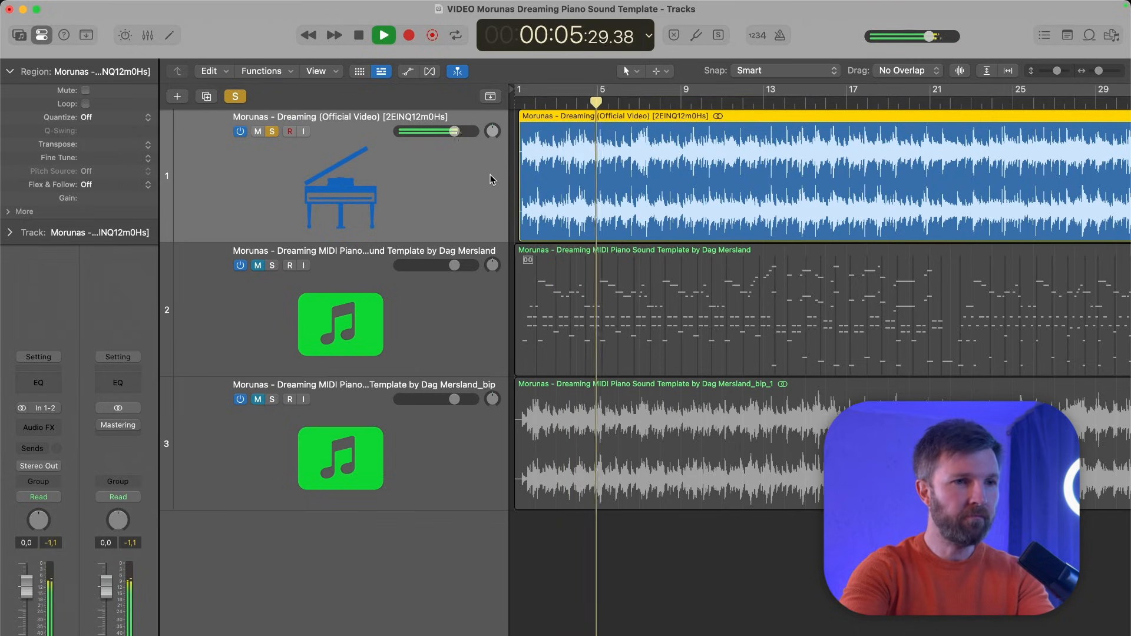
key(super+Tab)
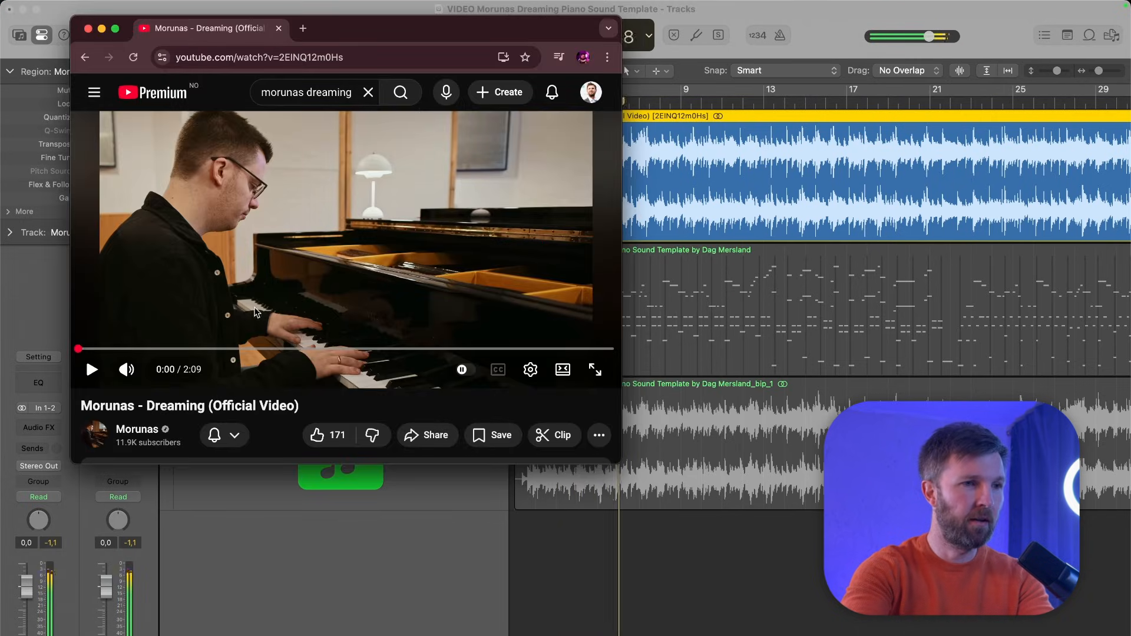
key(super+Tab)
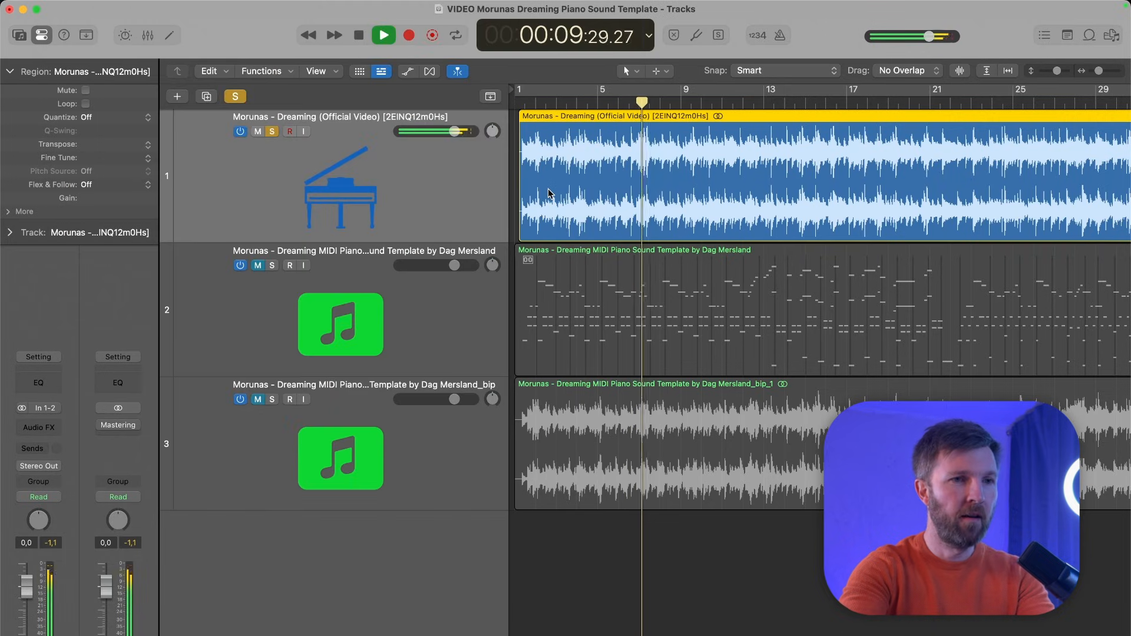
key(space)
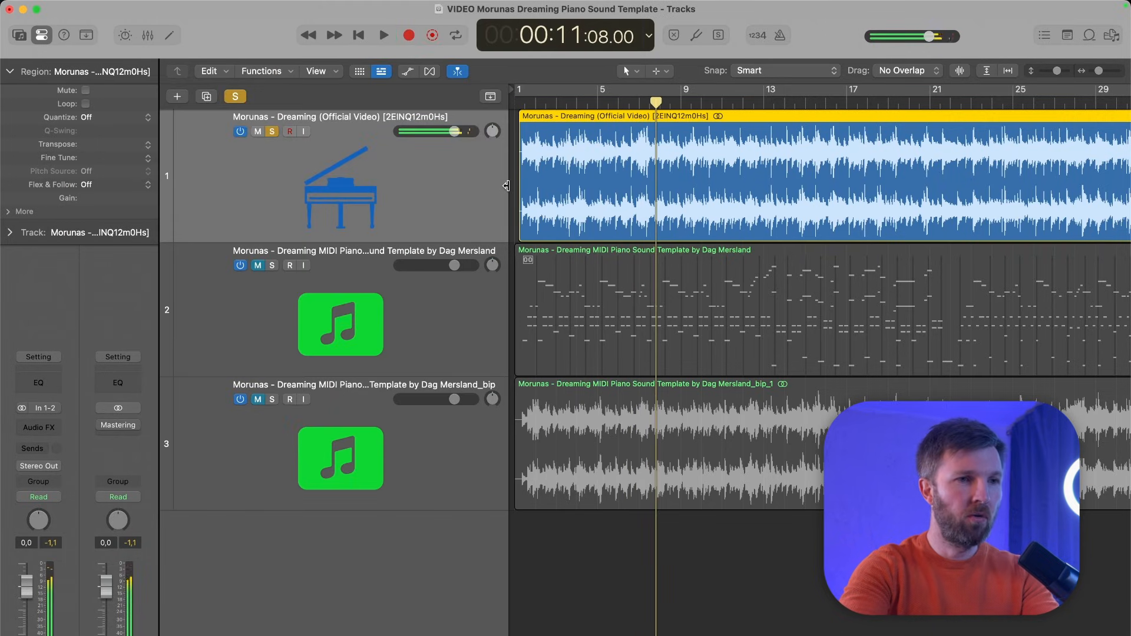
- Solo only the MIDI piano template on track 2 and play its opening from the start
click(369, 283)
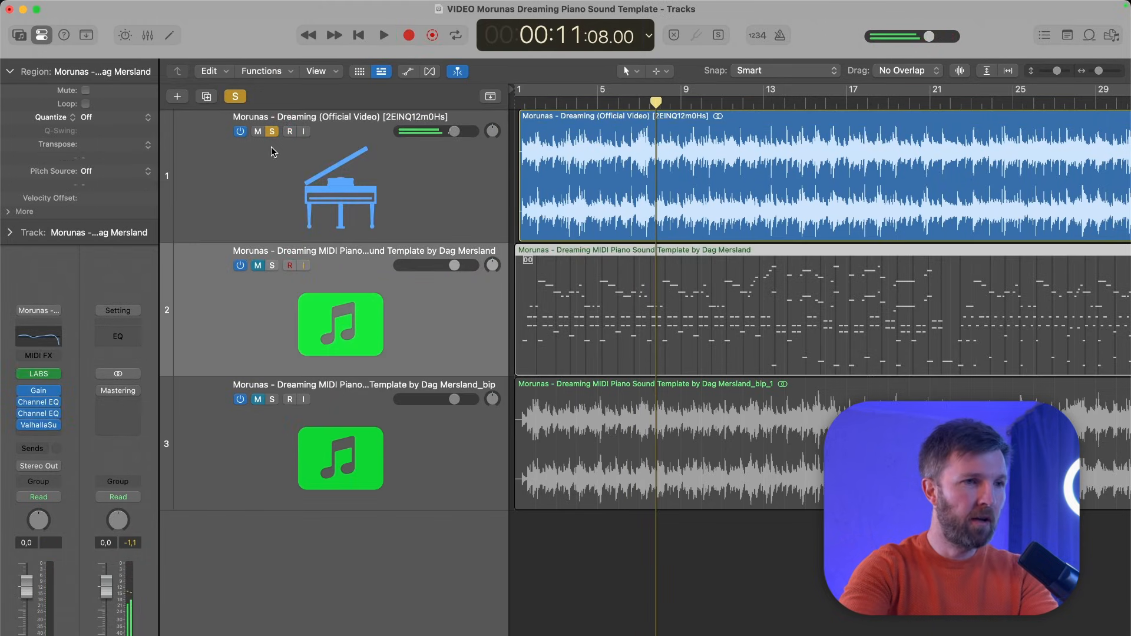
click(271, 266)
key(Return)
key(space)
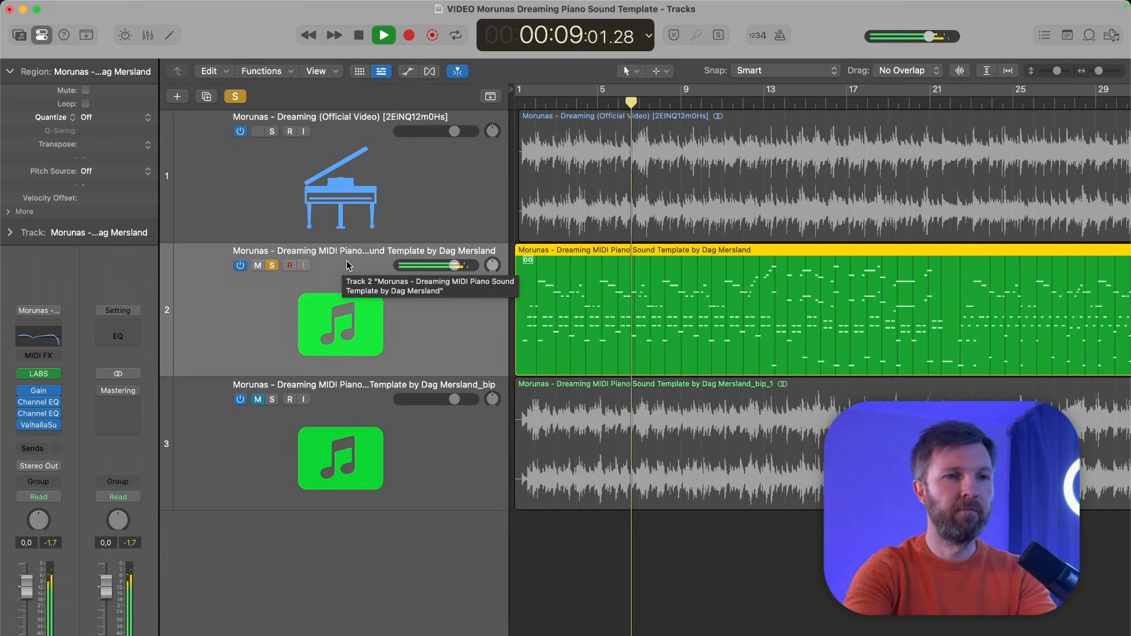
key(space)
- Solo only the bounced piano audio on track 3 and start playback from about 10 seconds
click(272, 265)
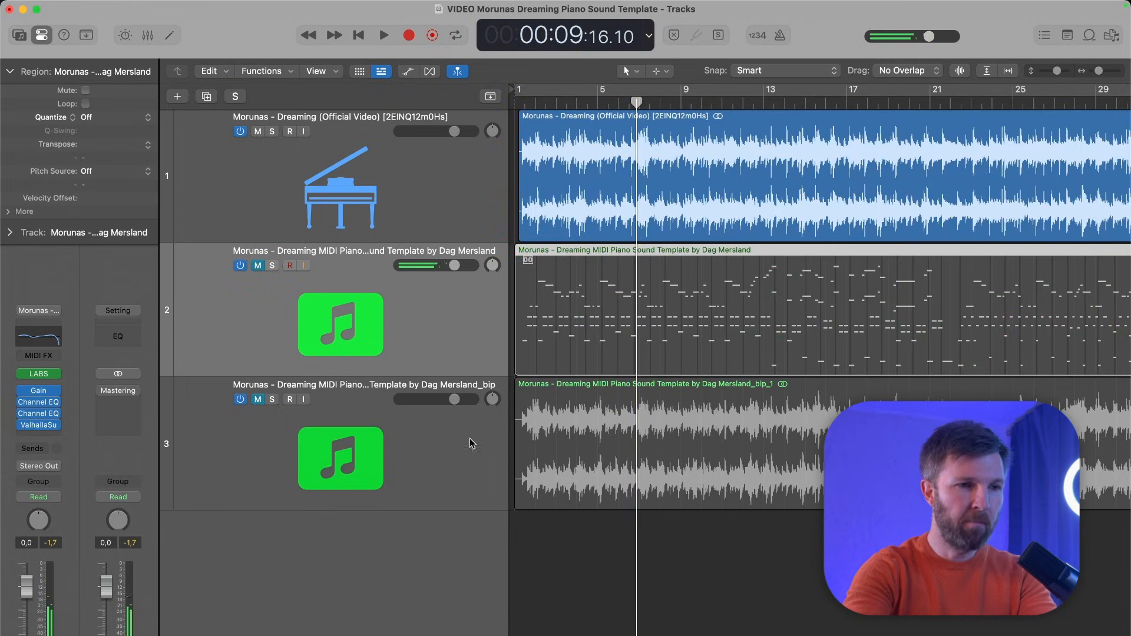
click(414, 434)
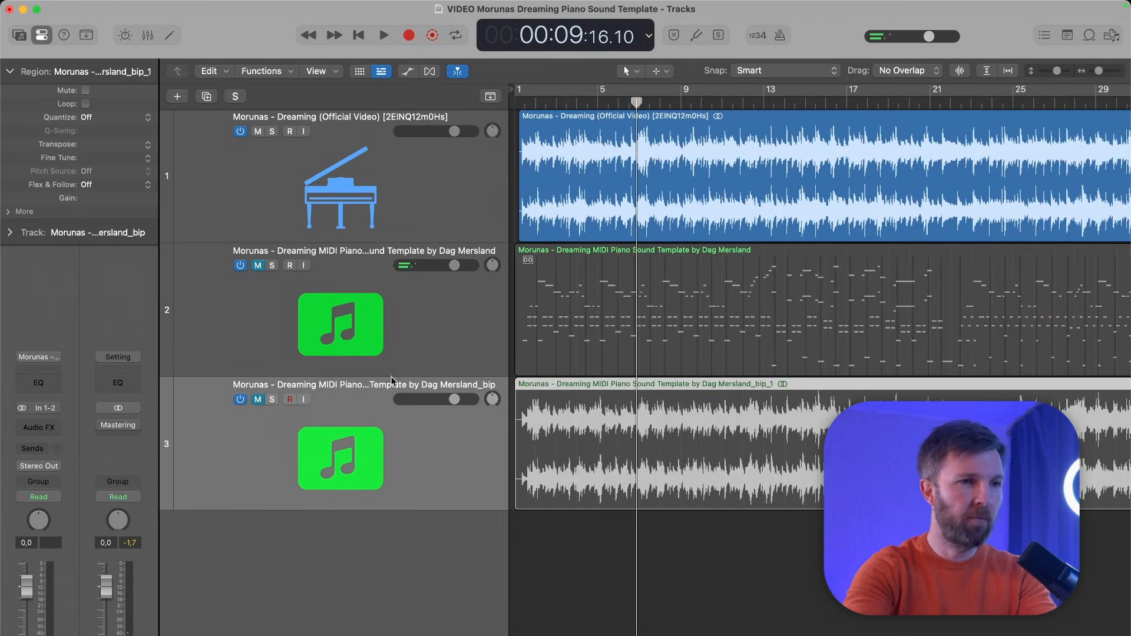
key(s)
key(s)
key(s)
key(s)
key(s)
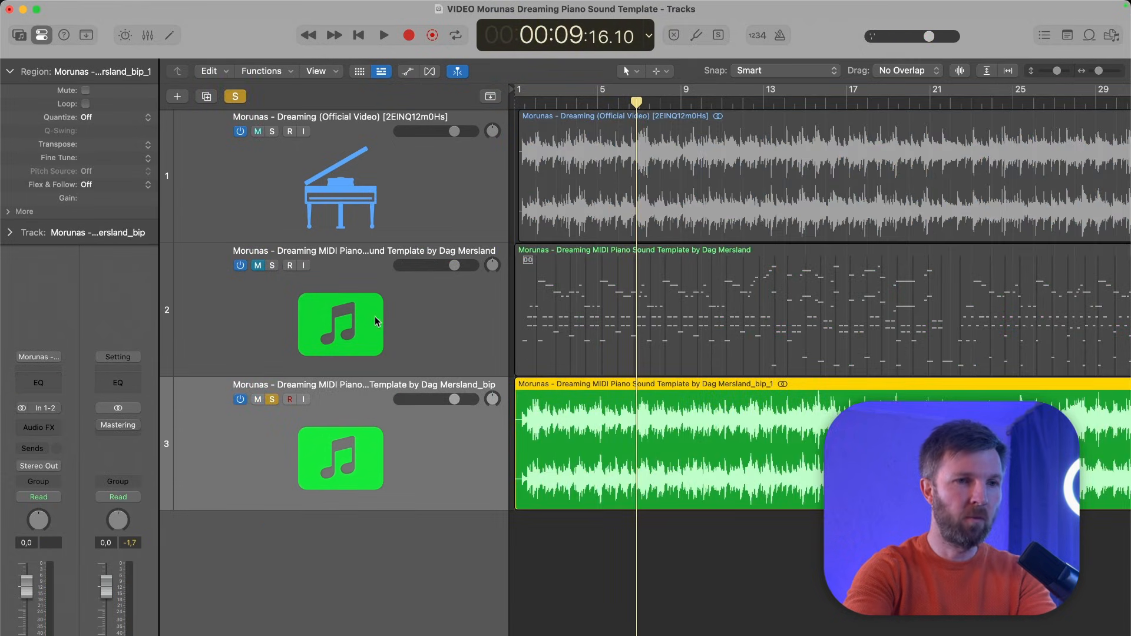
drag(644, 103, 650, 103)
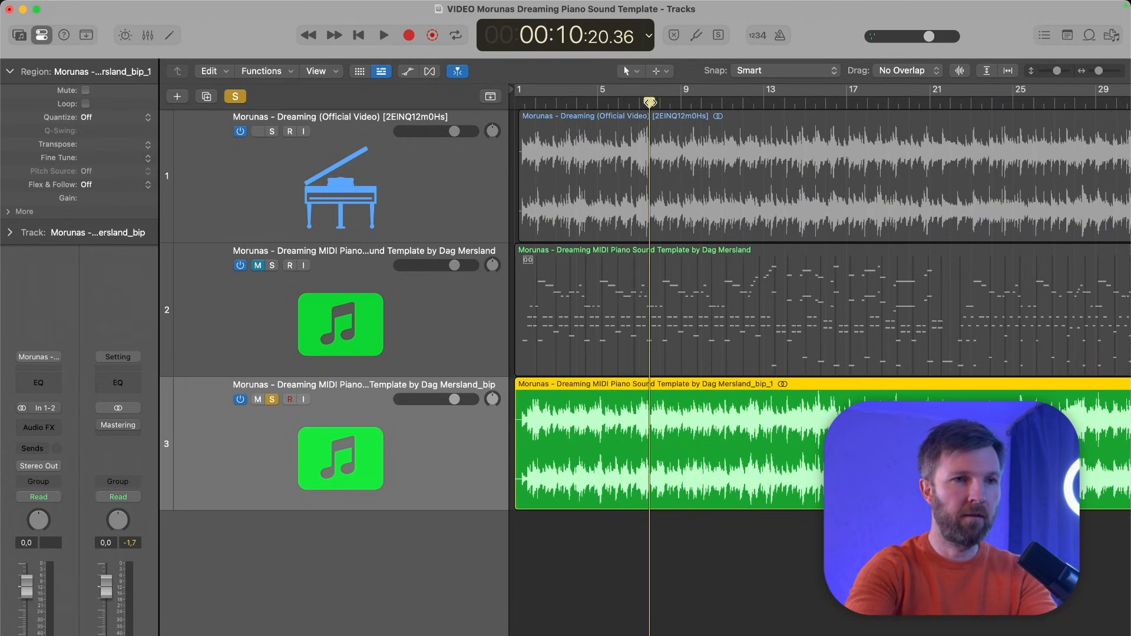
key(space)
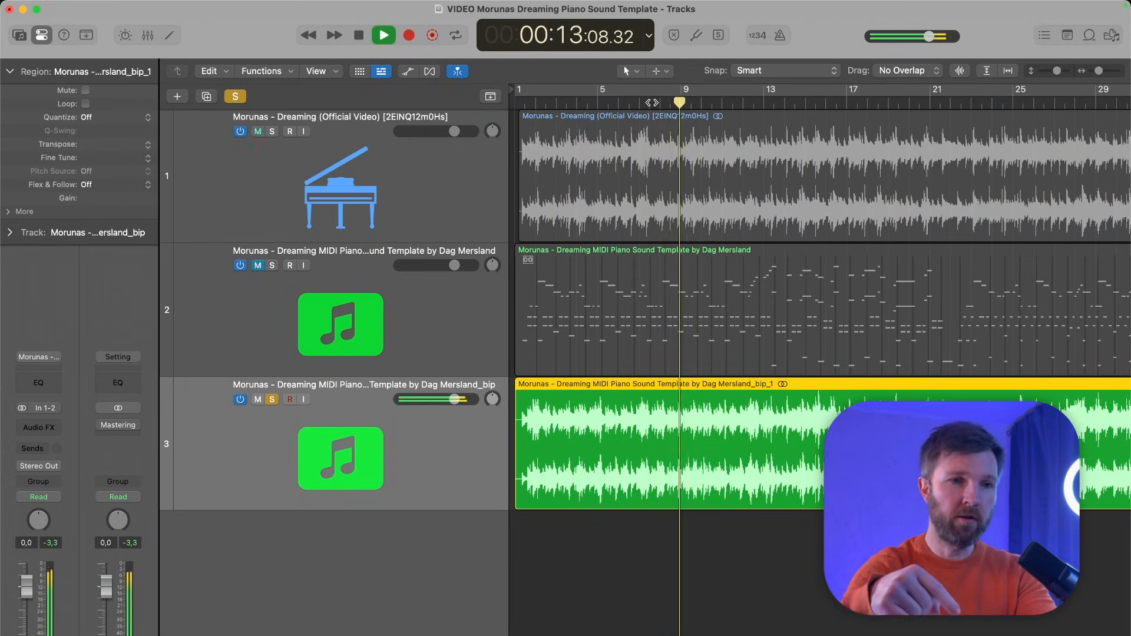
- Compare the bounced piano with the original recording by toggling solo on track 3 during playback, and stop
key(s)
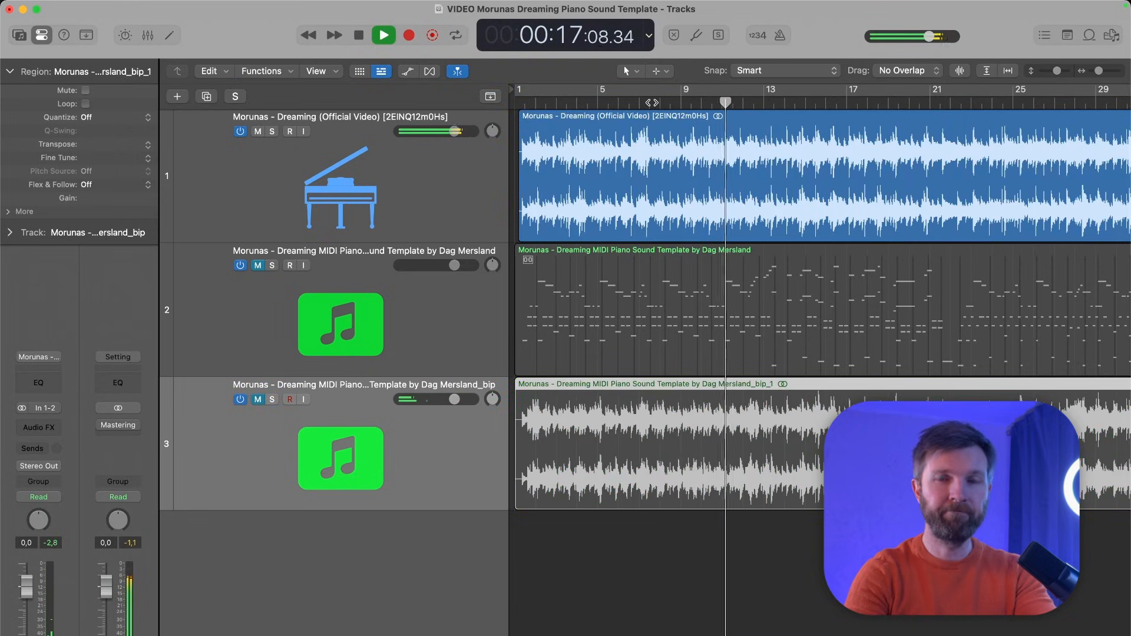
key(s)
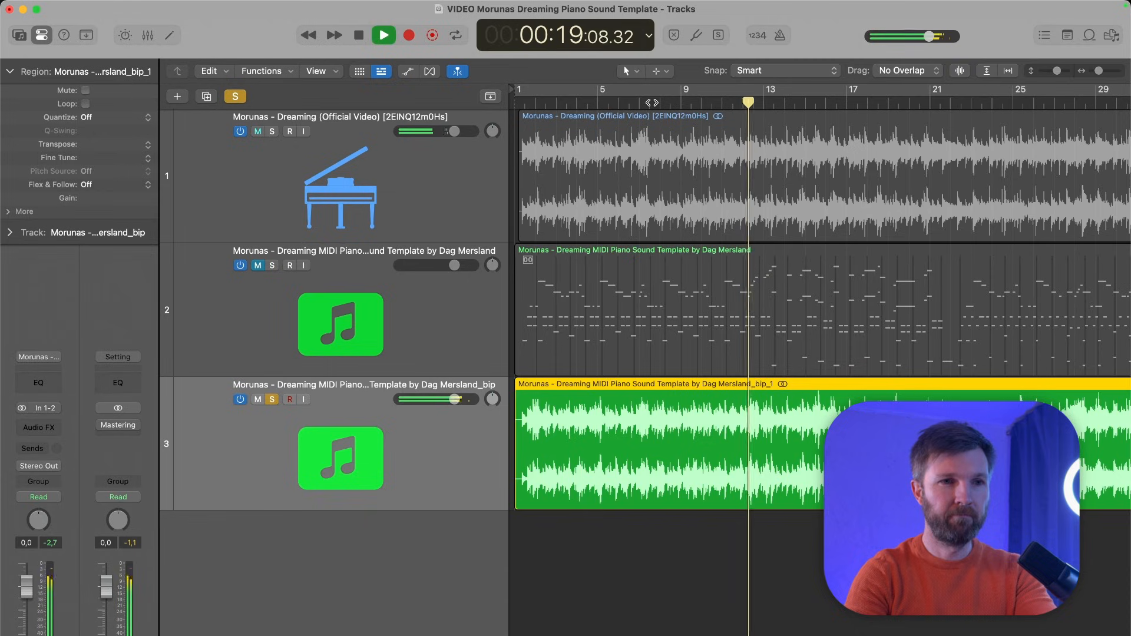
key(s)
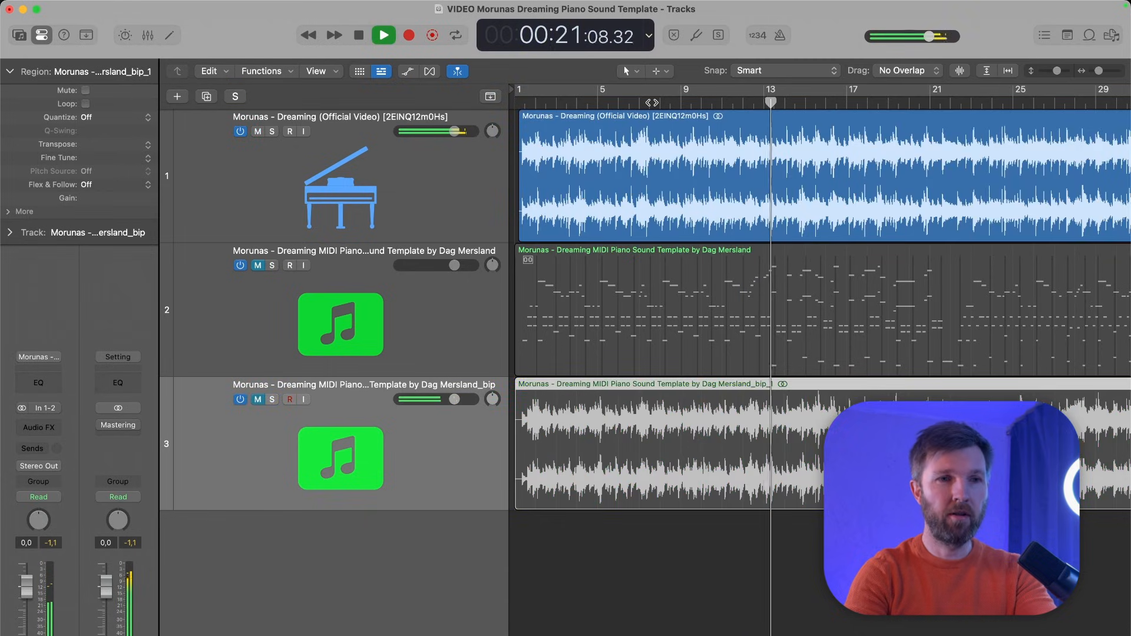
key(s)
key(s)
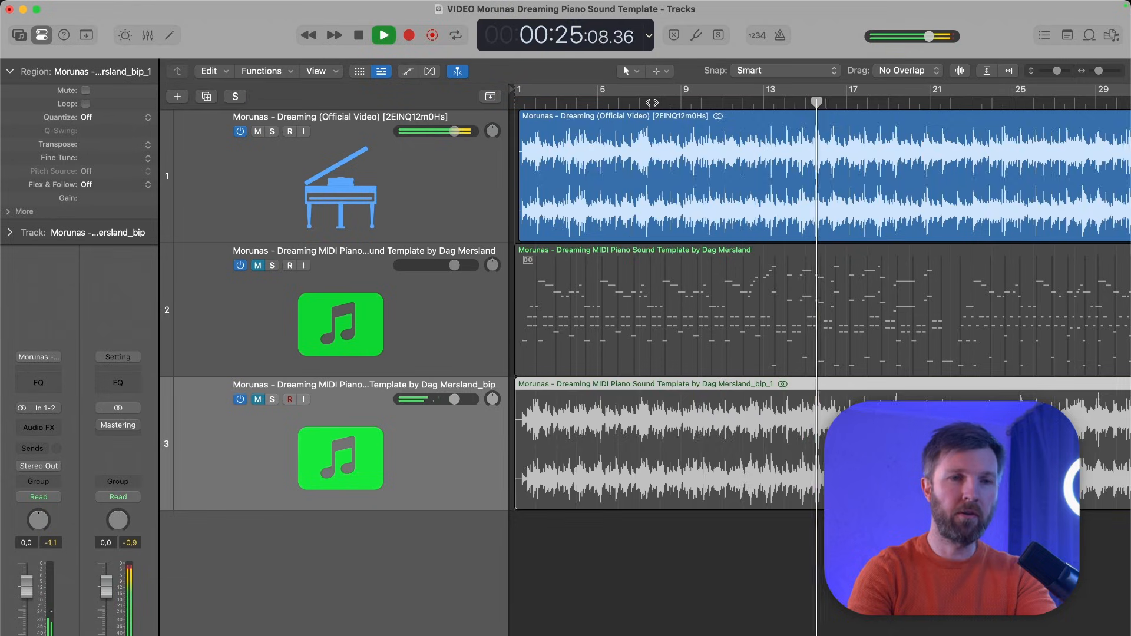
key(s)
key(s)
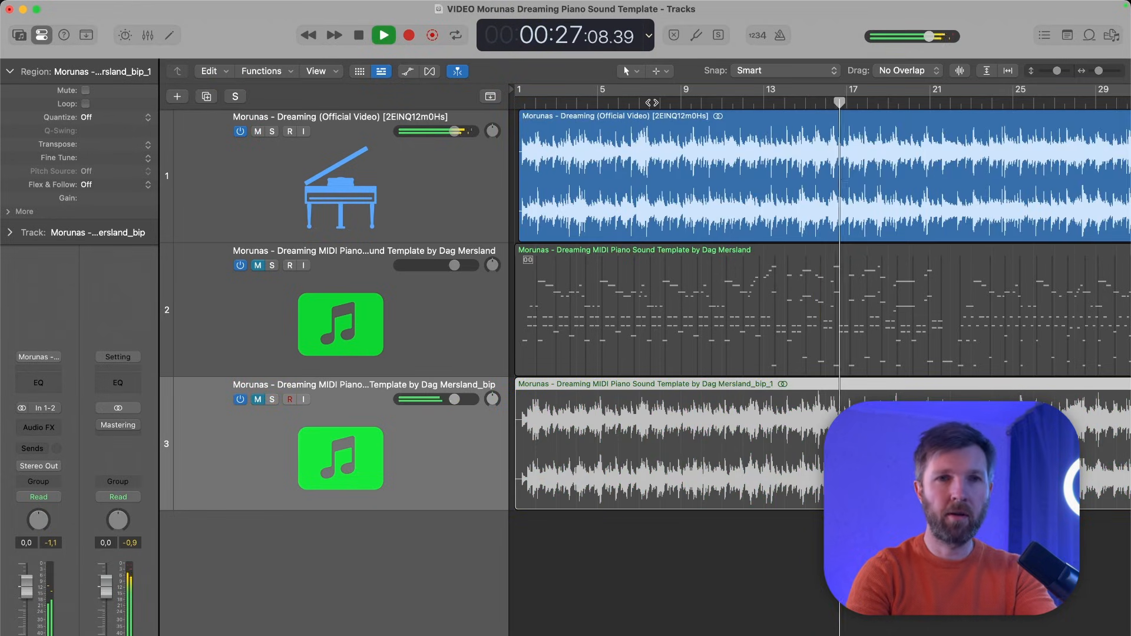
key(s)
key(s)
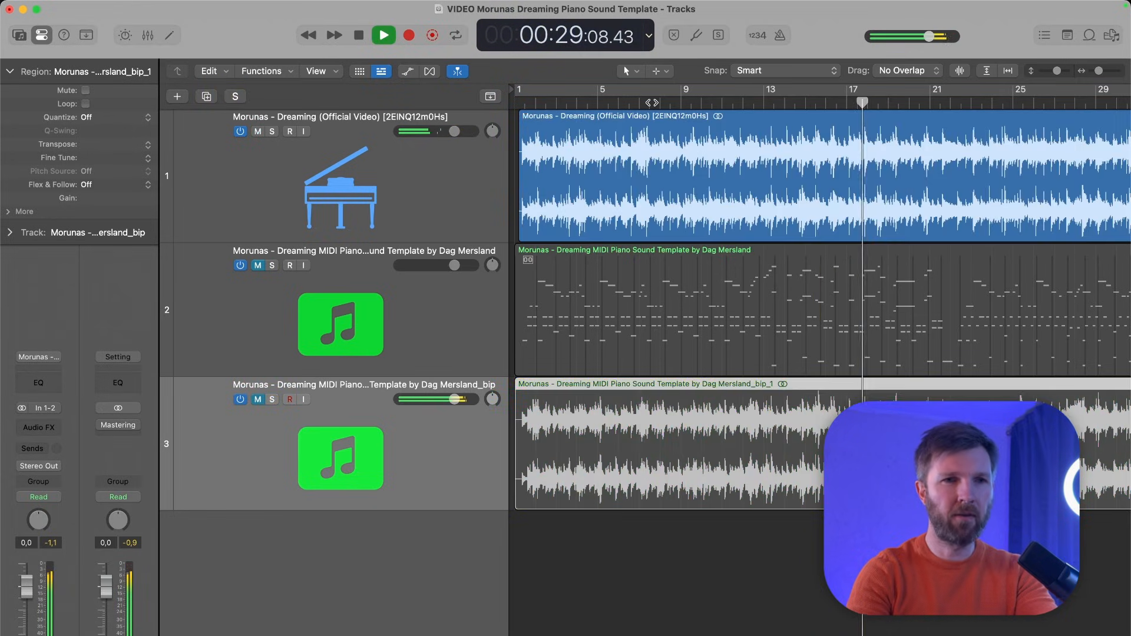
key(s)
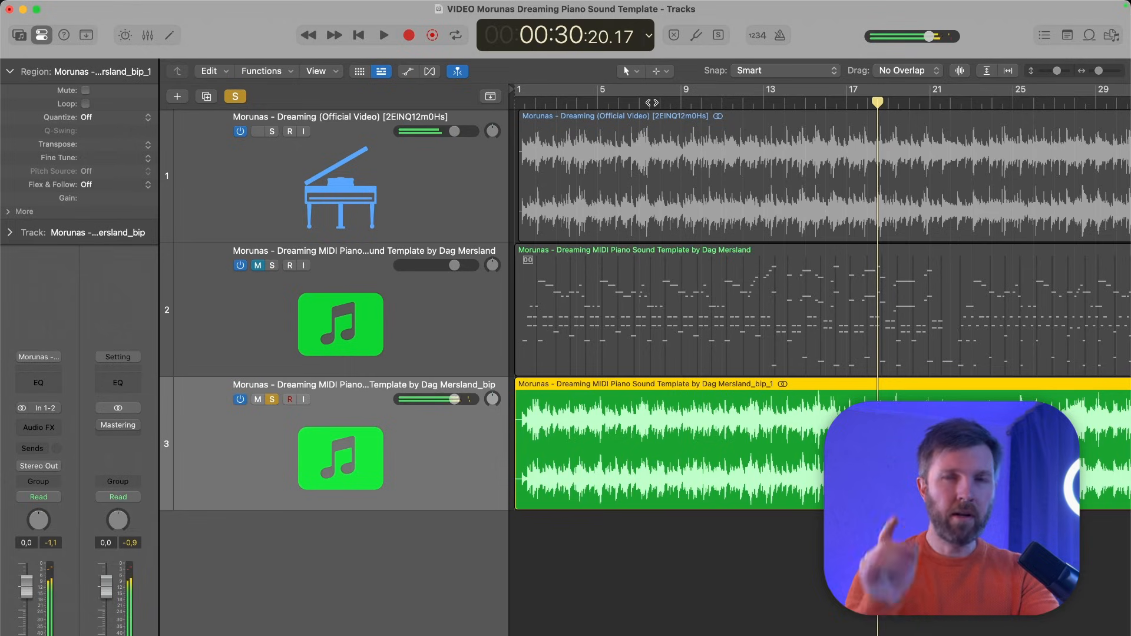
key(space)
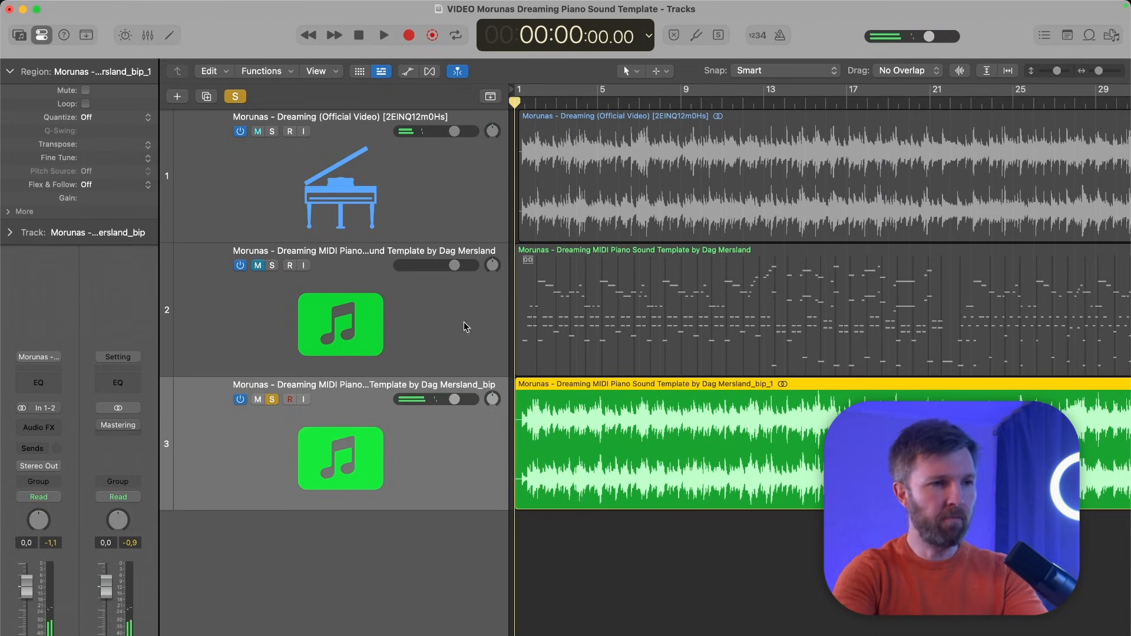
- Turn off solo on the bounced audio track and solo the MIDI piano template on track 2
click(268, 404)
click(285, 310)
key(s)
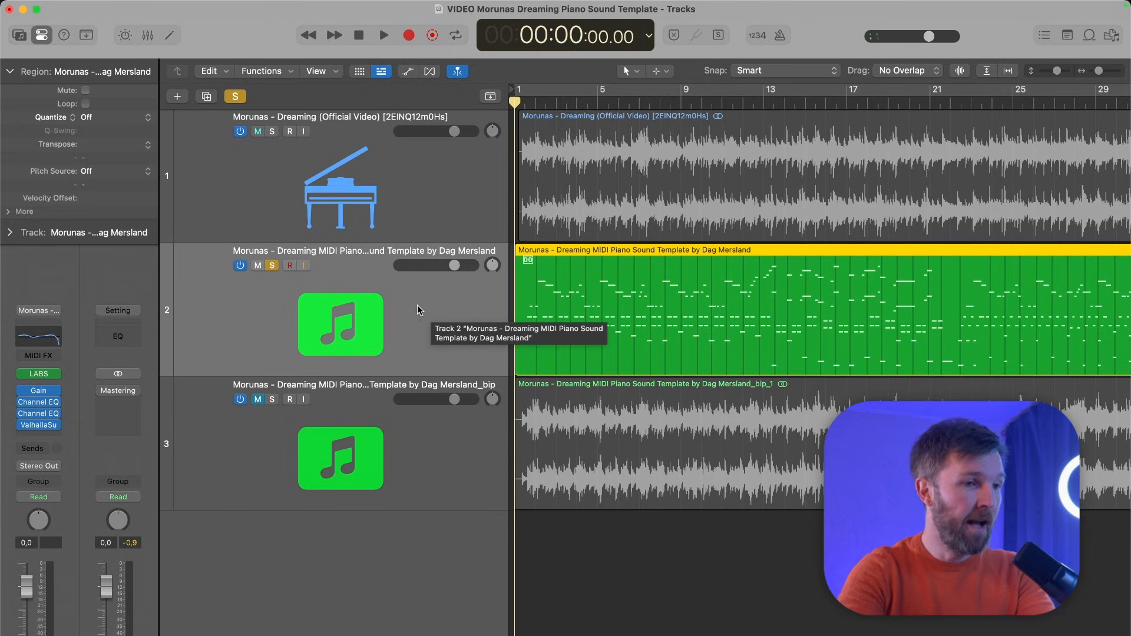
- Open the LABS instrument on the MIDI piano track and check the Soft Piano preset's two slider values and dial value
click(40, 373)
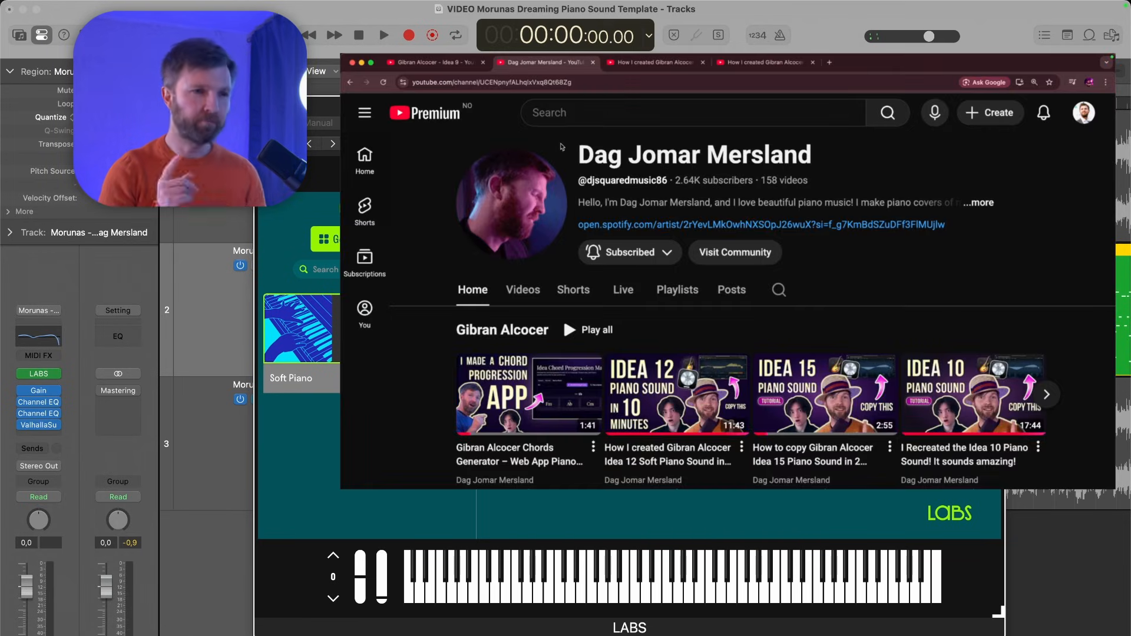
mouse_move(693, 363)
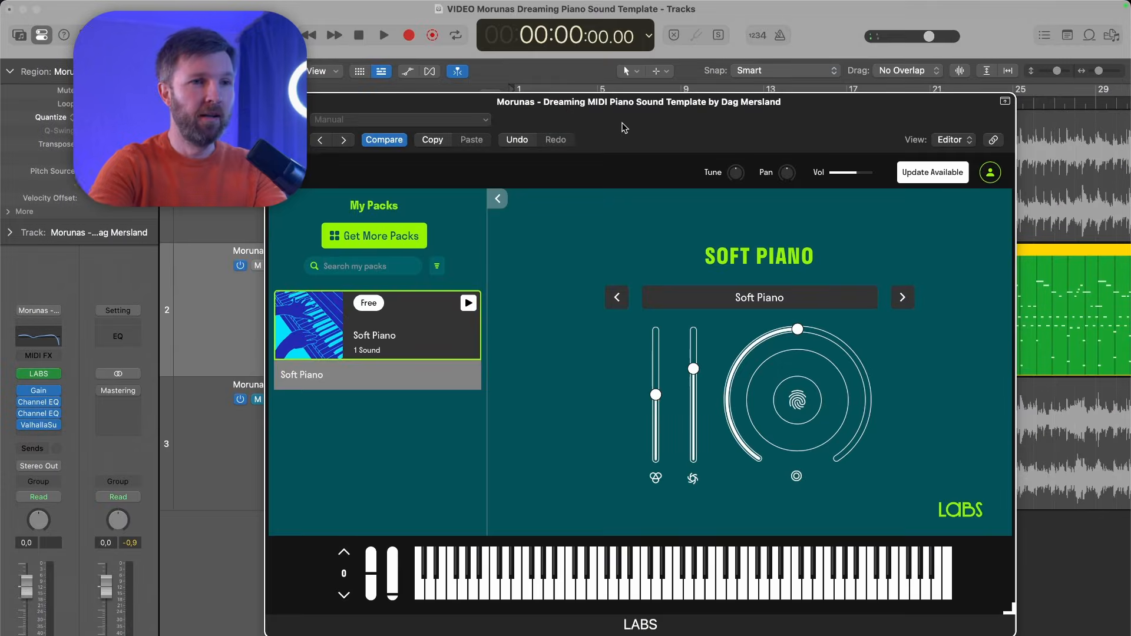
drag(625, 128, 621, 130)
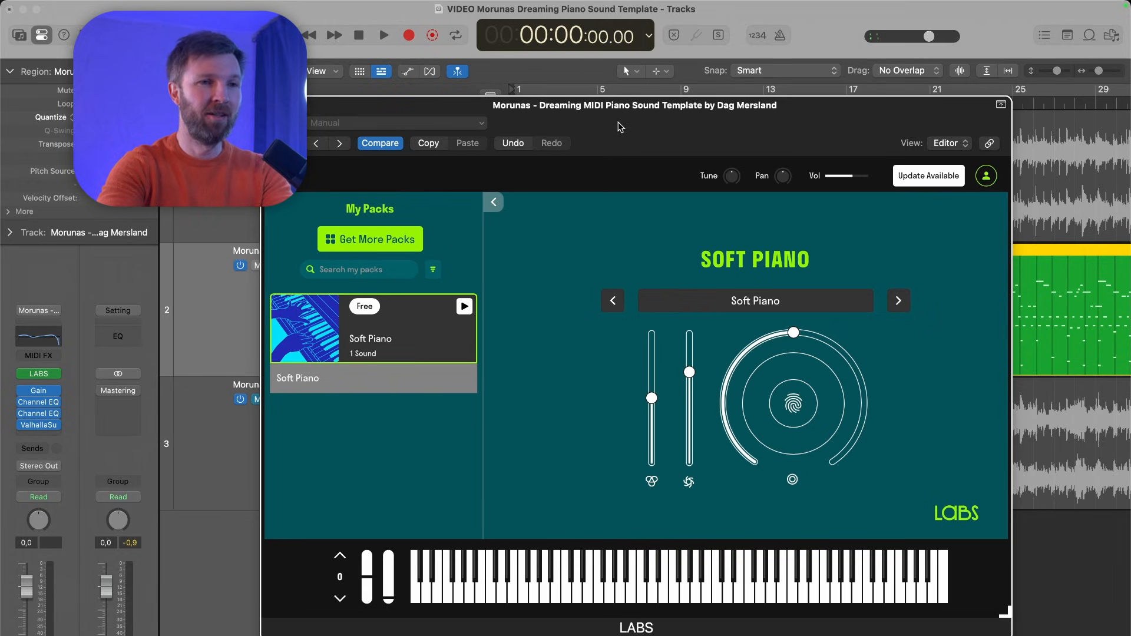
drag(619, 125, 621, 136)
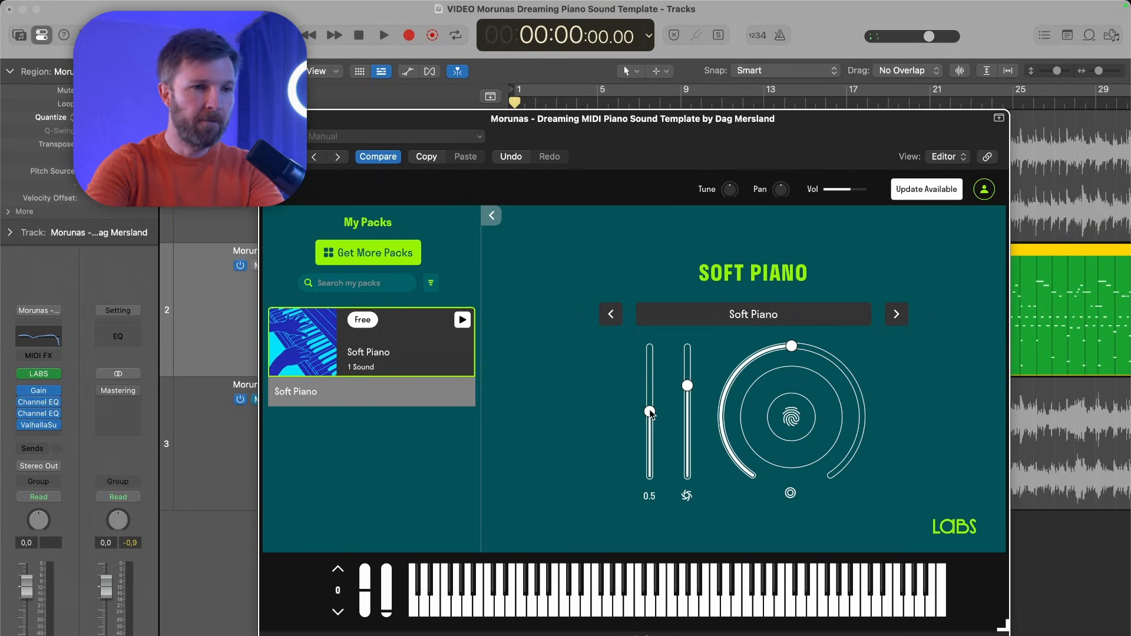
mouse_move(651, 413)
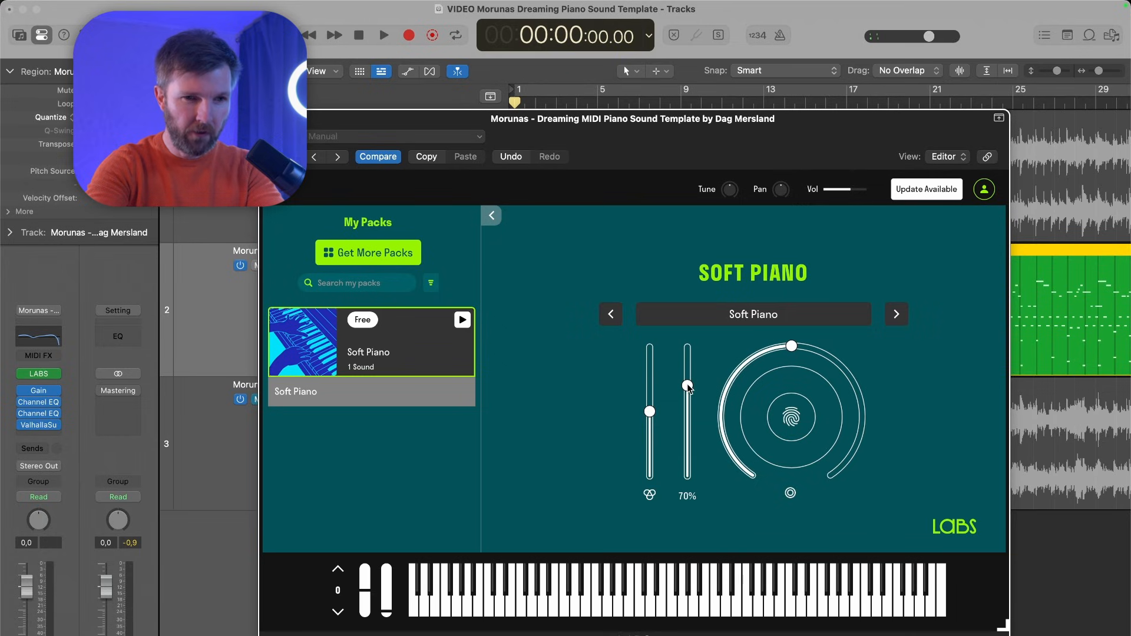
mouse_move(797, 348)
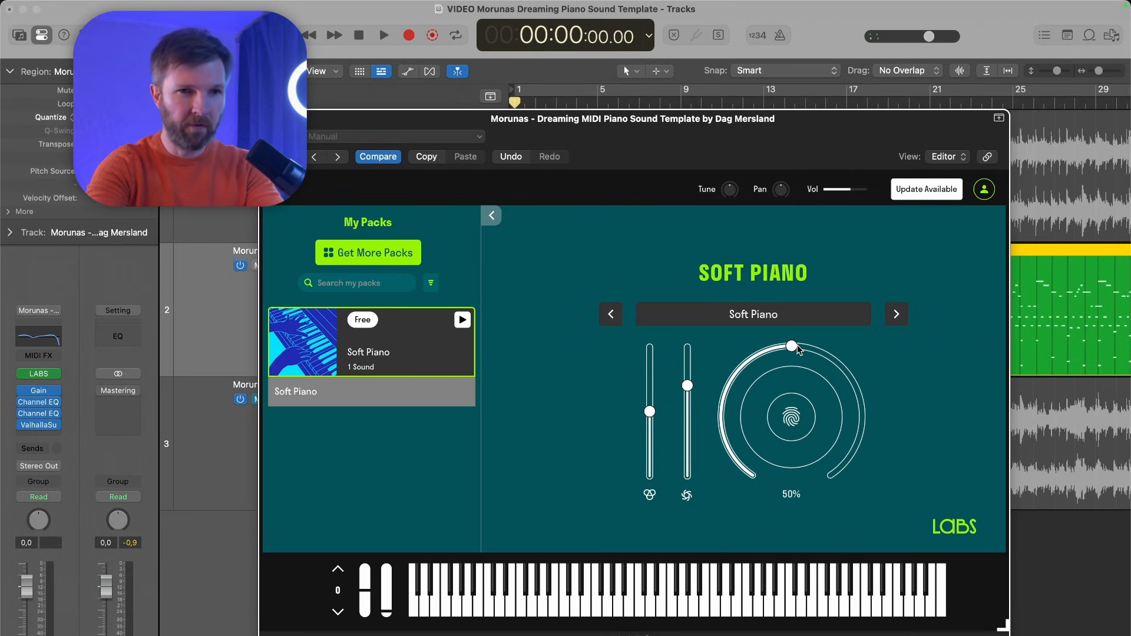
- Close the LABS instrument and check the gain setting of the Gain plug-in on the MIDI piano track
click(269, 119)
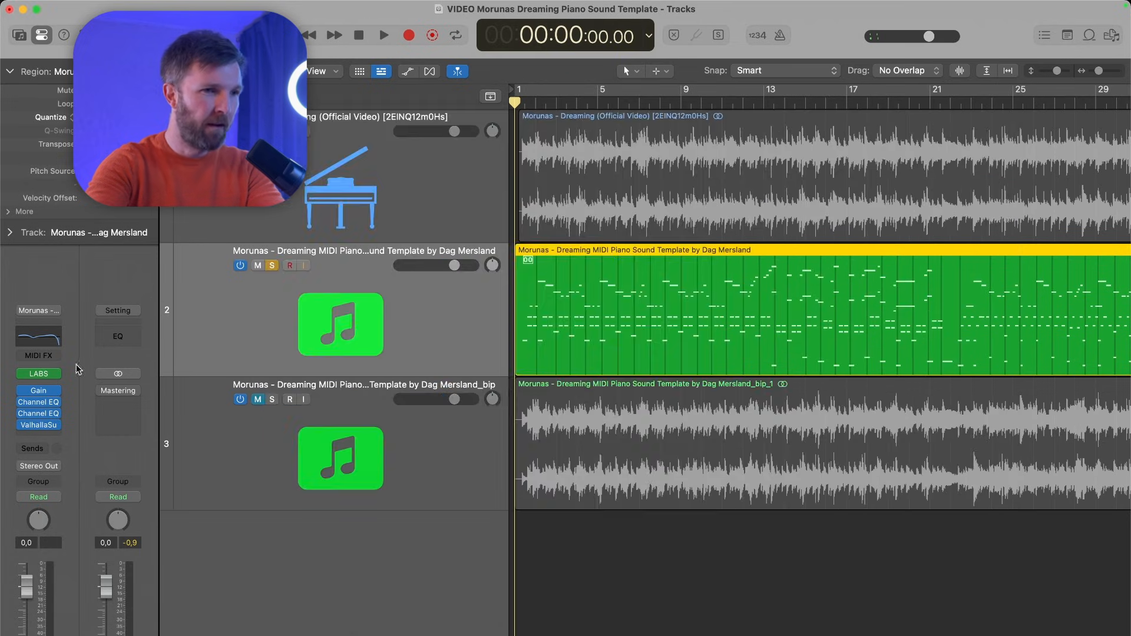
click(39, 392)
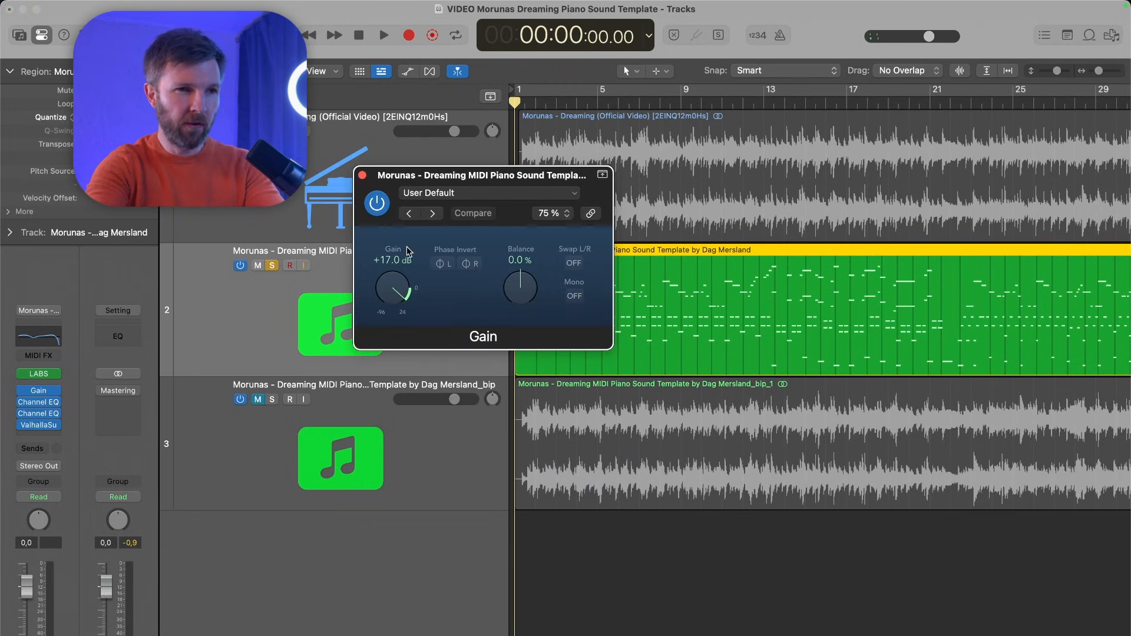
click(363, 176)
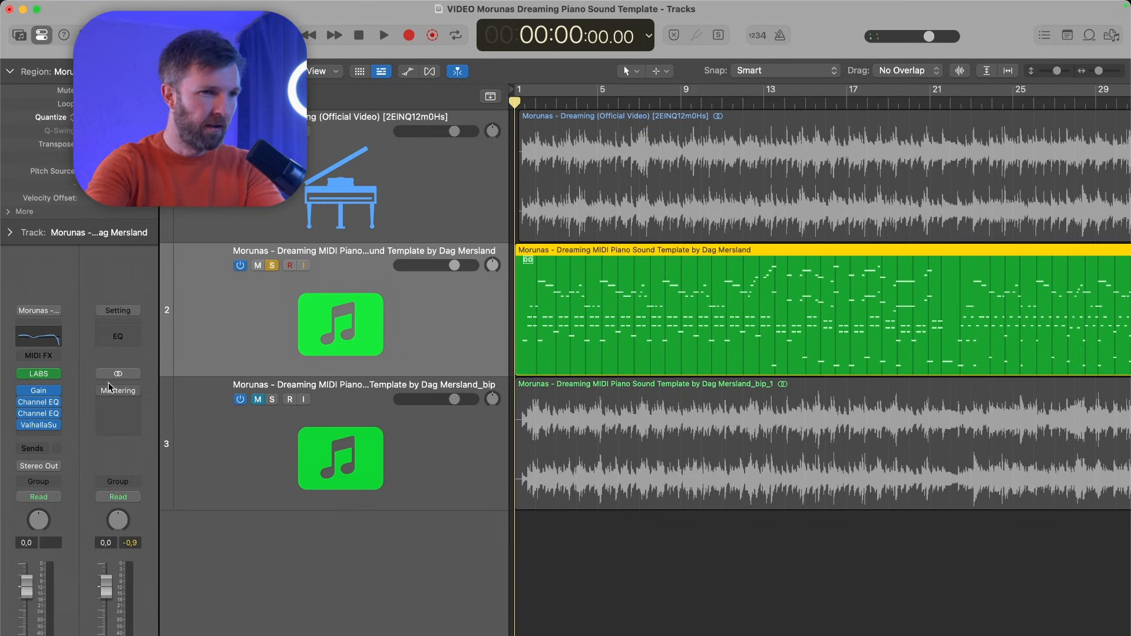
- Open the first Channel EQ on the MIDI piano track and examine the frequency, gain and Q of its active bands
click(42, 405)
drag(585, 208, 575, 200)
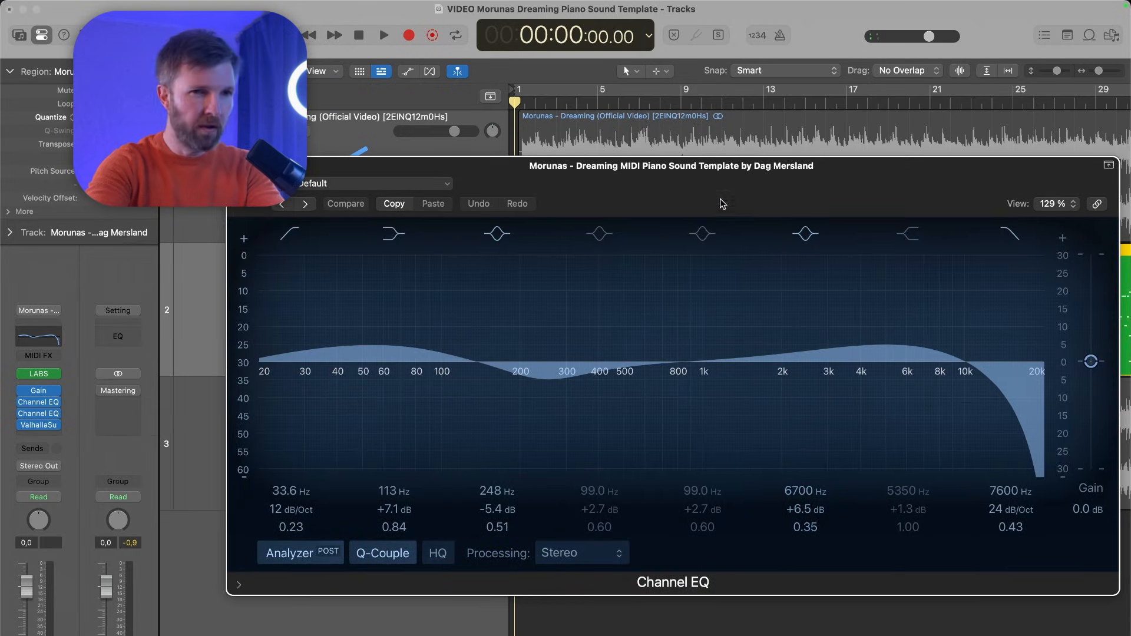
drag(723, 189, 720, 189)
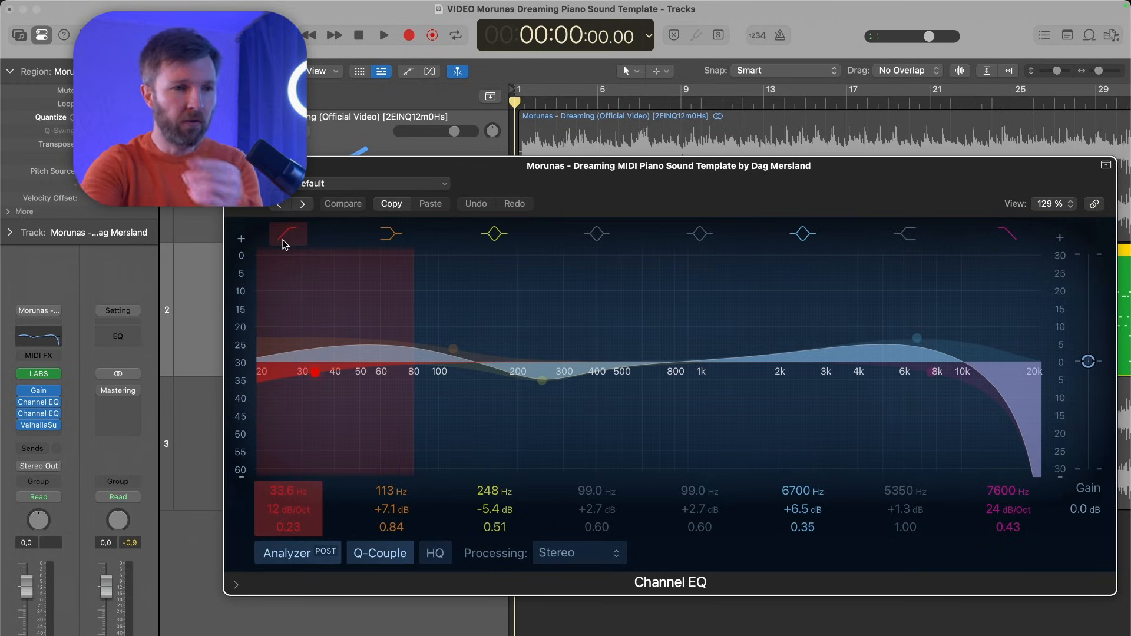
drag(509, 192, 494, 196)
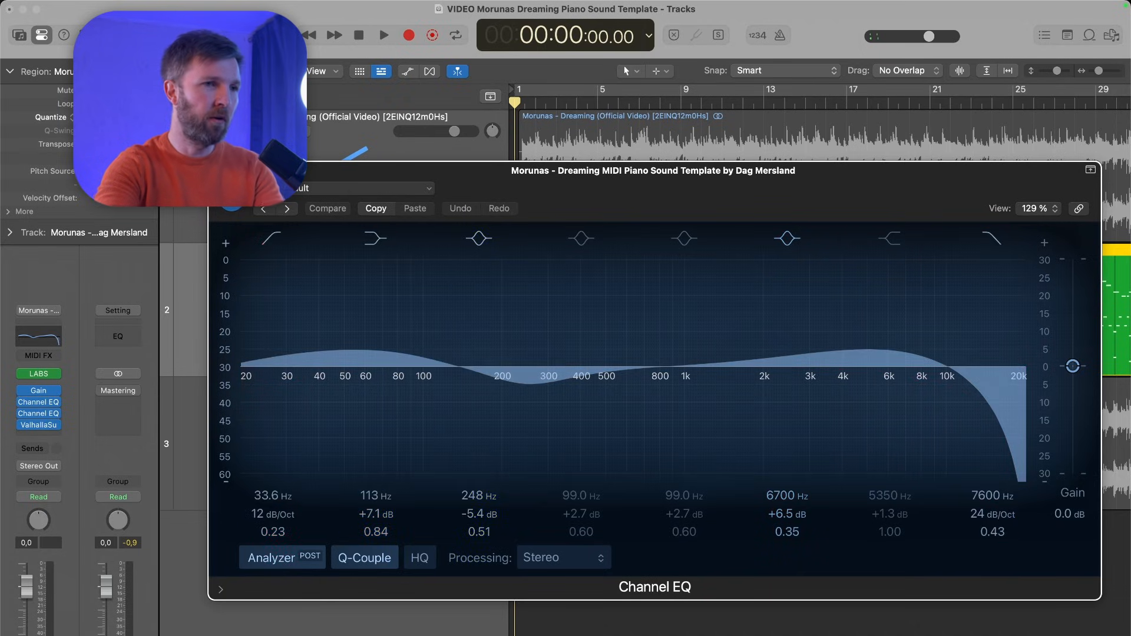
- Check the Mid curve of the second Channel EQ on the MIDI piano track and close the plug-in
click(41, 414)
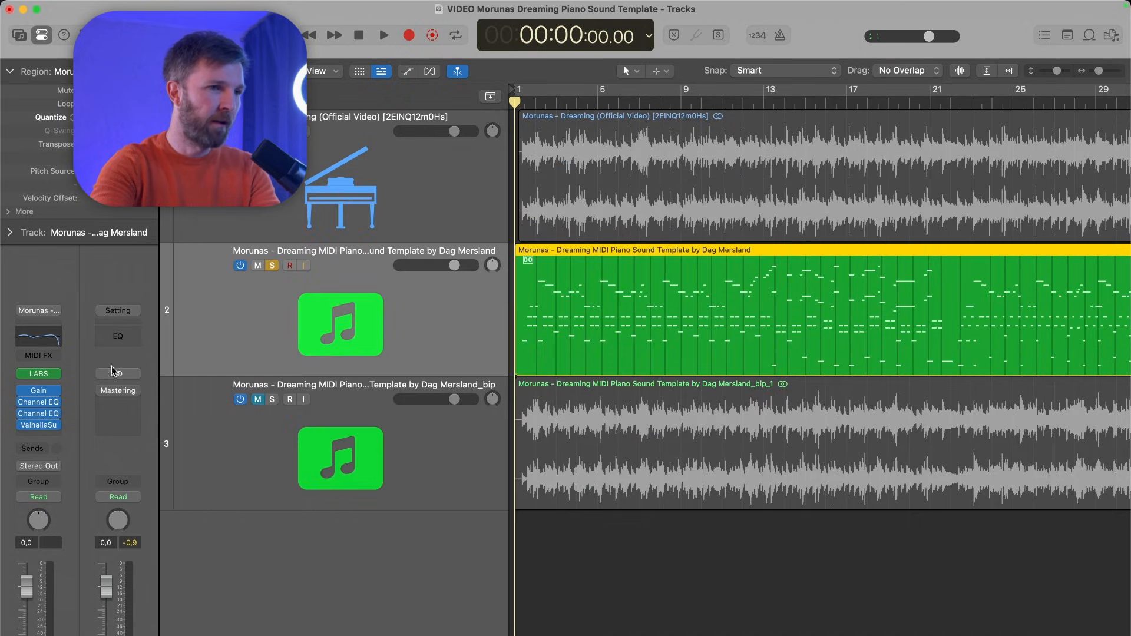
click(40, 412)
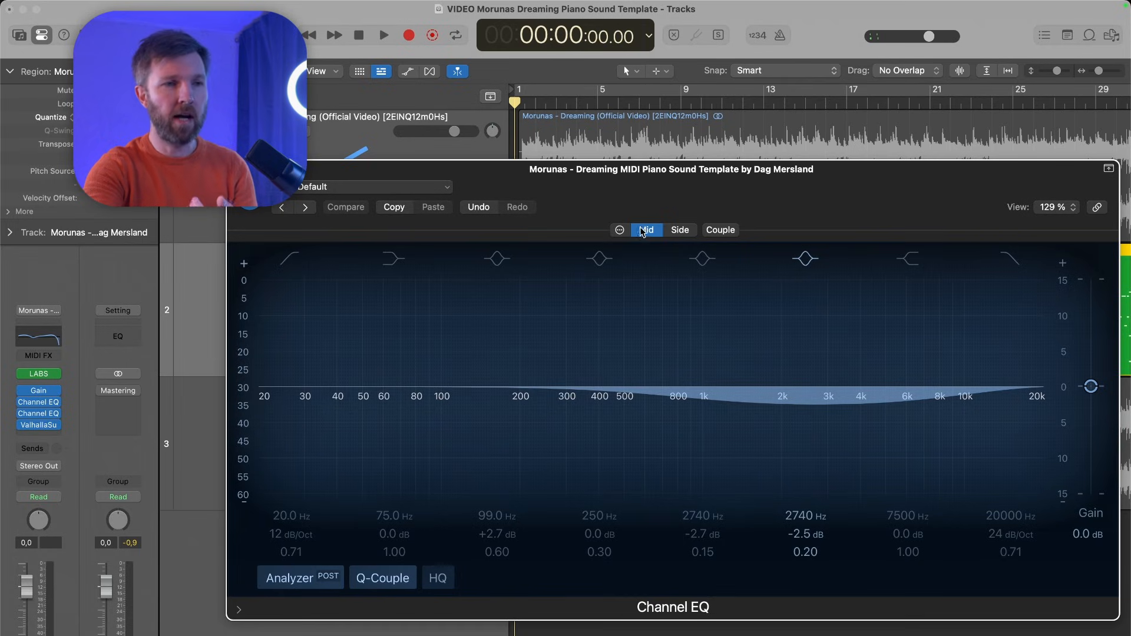
click(237, 169)
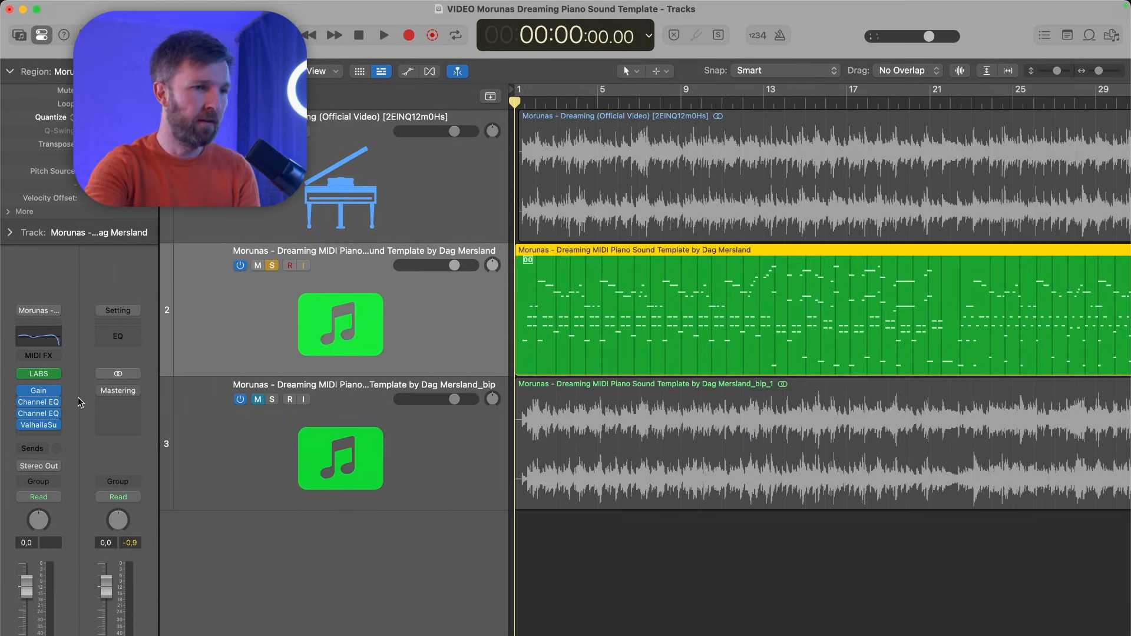
- Add a Dual Mono Channel EQ after ValhallaSupermassive on the MIDI piano track and set its processing to Mid/Side
click(42, 435)
mouse_move(60, 439)
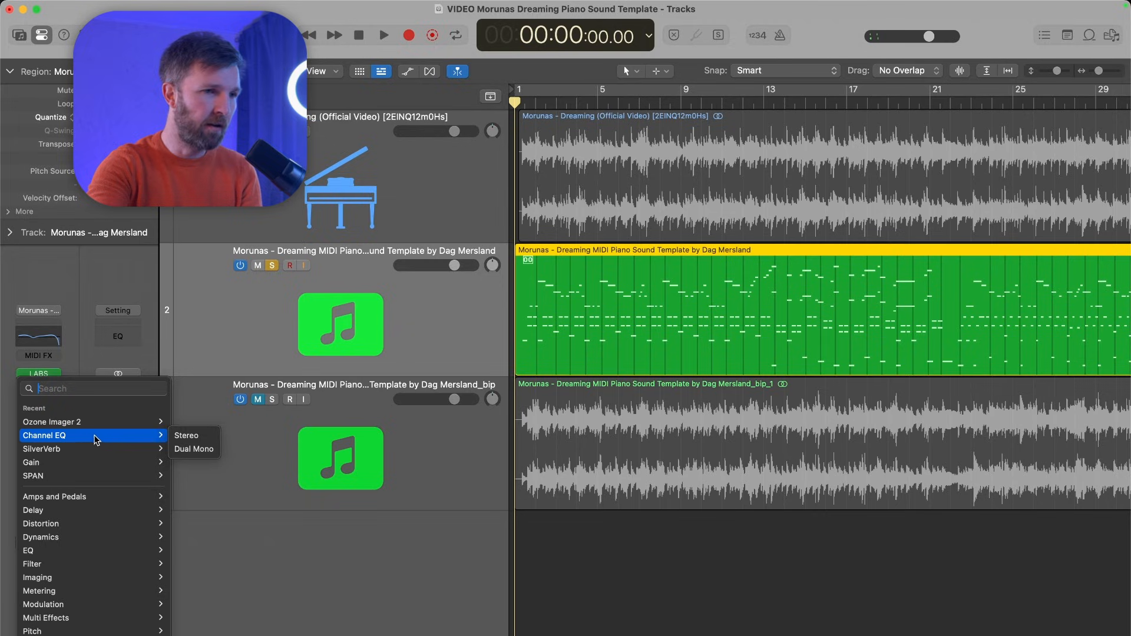
click(200, 449)
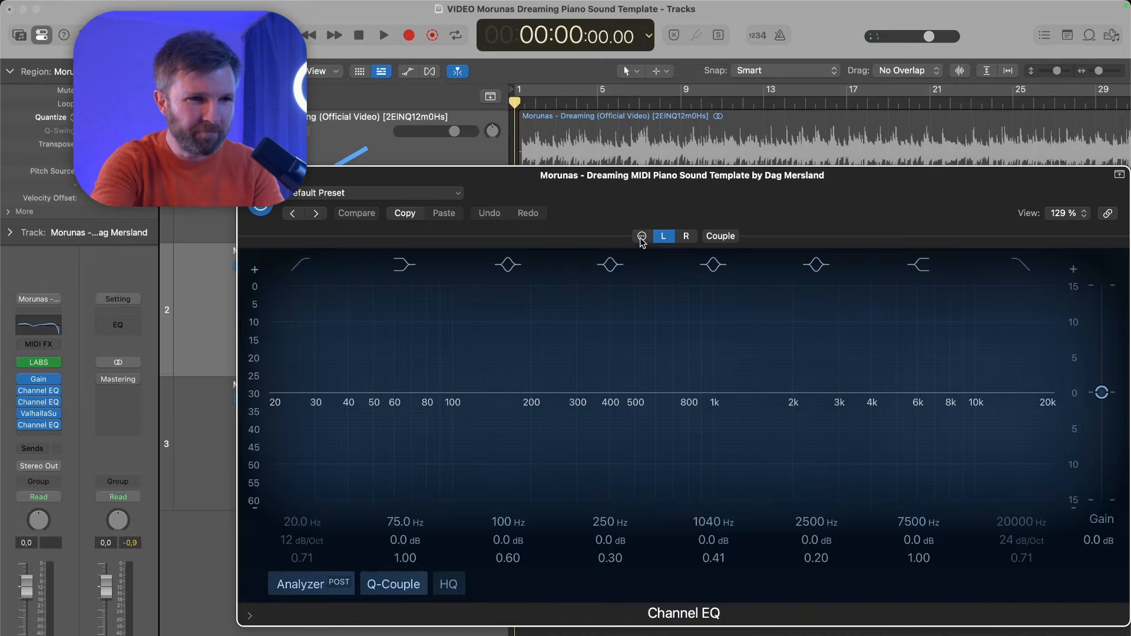
click(641, 229)
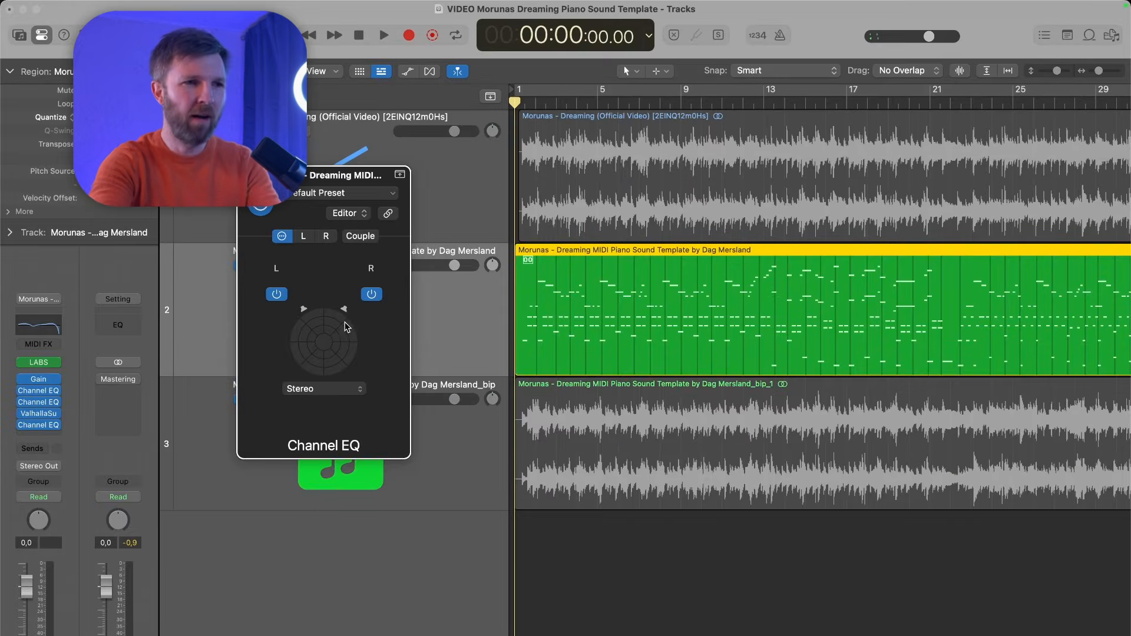
click(337, 389)
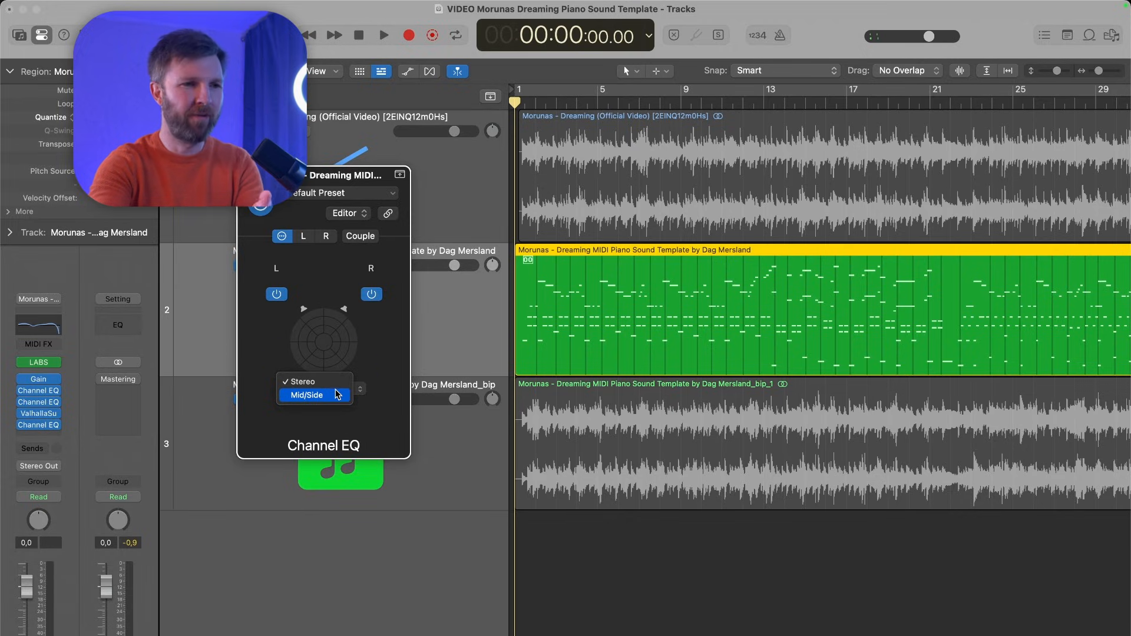
click(332, 396)
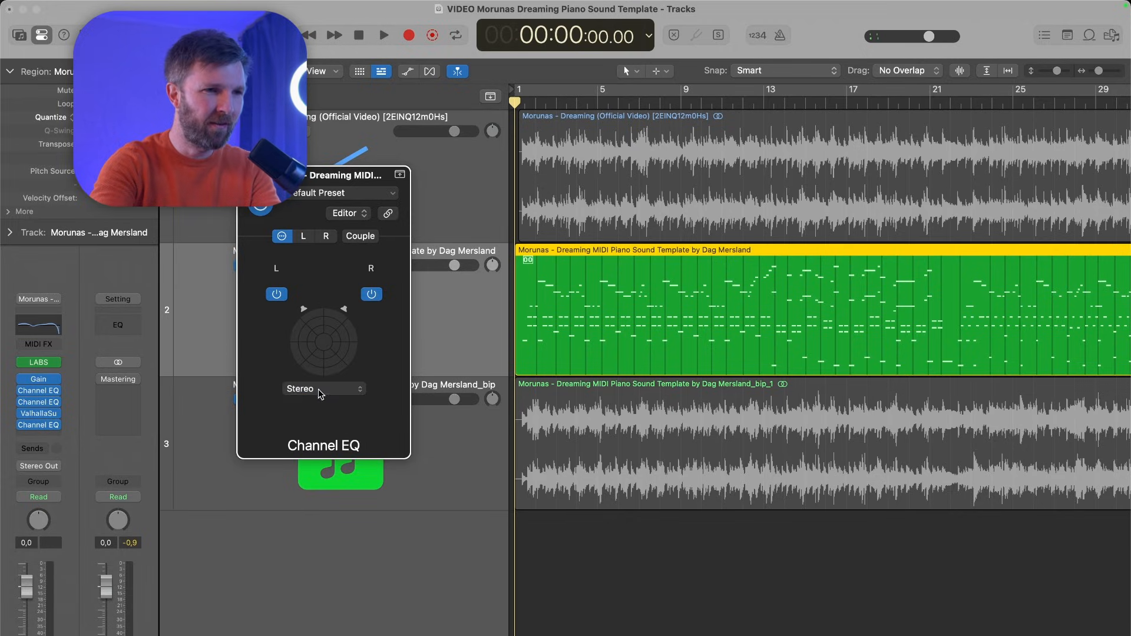
- View the added Channel EQ's Mid and Side curves, and remove that plug-in from the track
click(299, 236)
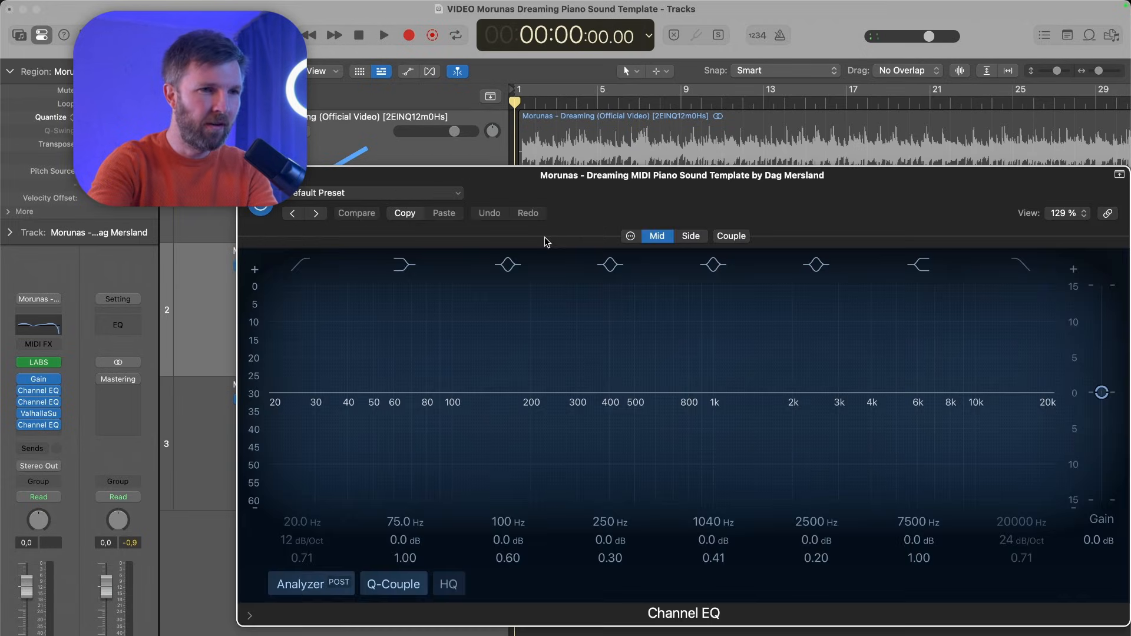
click(684, 236)
click(247, 175)
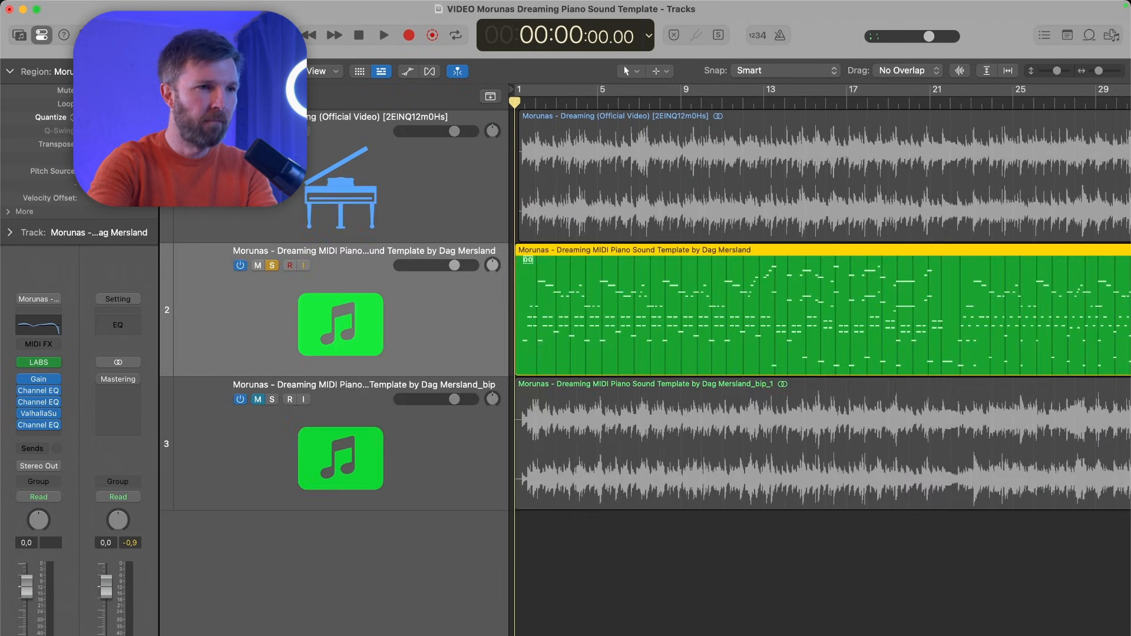
click(59, 427)
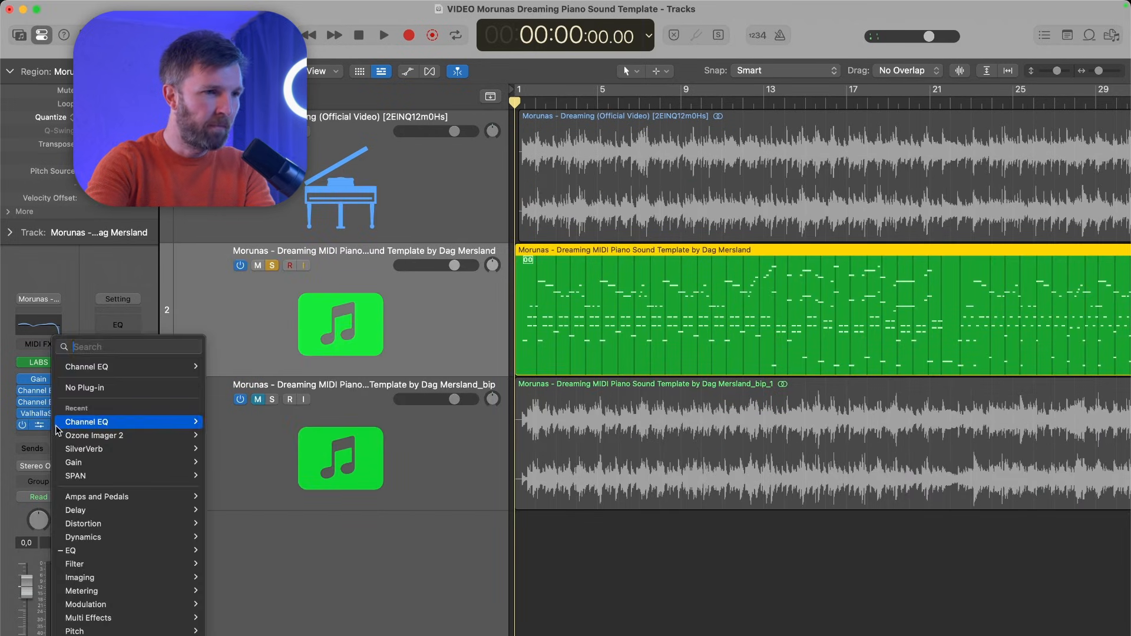
click(76, 386)
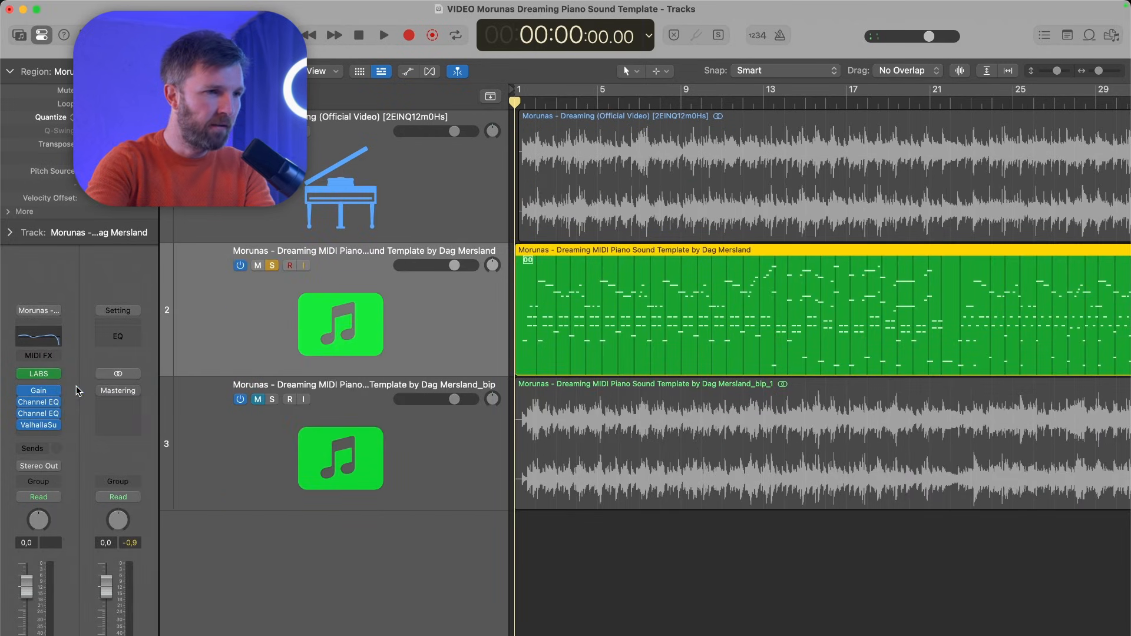
- Reopen the second Channel EQ and check the 2740 Hz band's gain and Q for Mid and Side
click(41, 412)
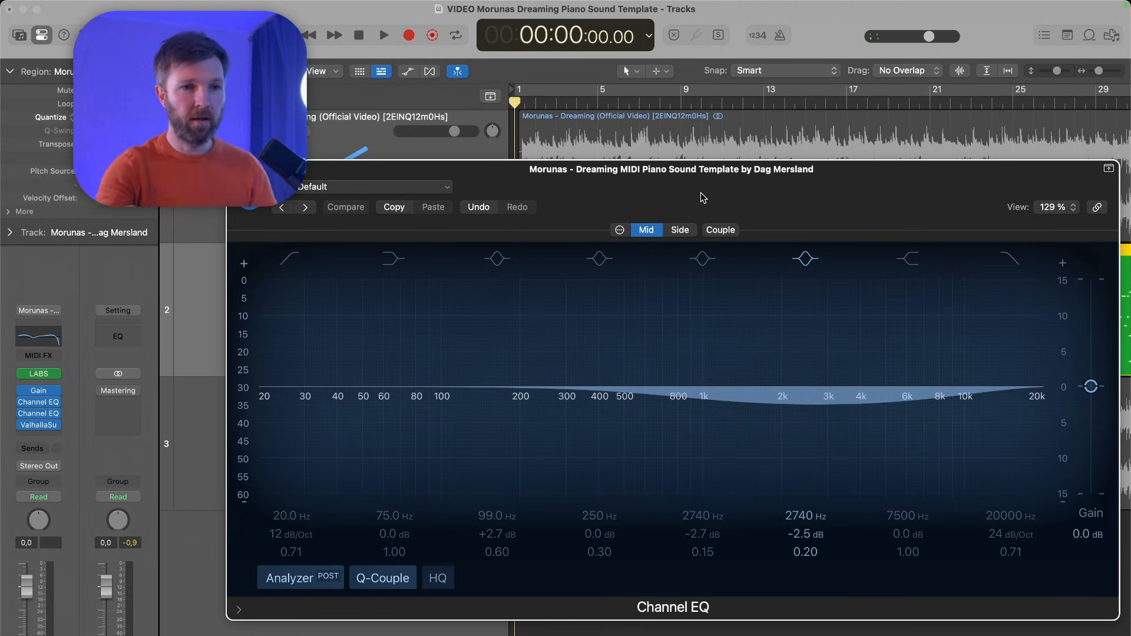
click(679, 230)
click(661, 230)
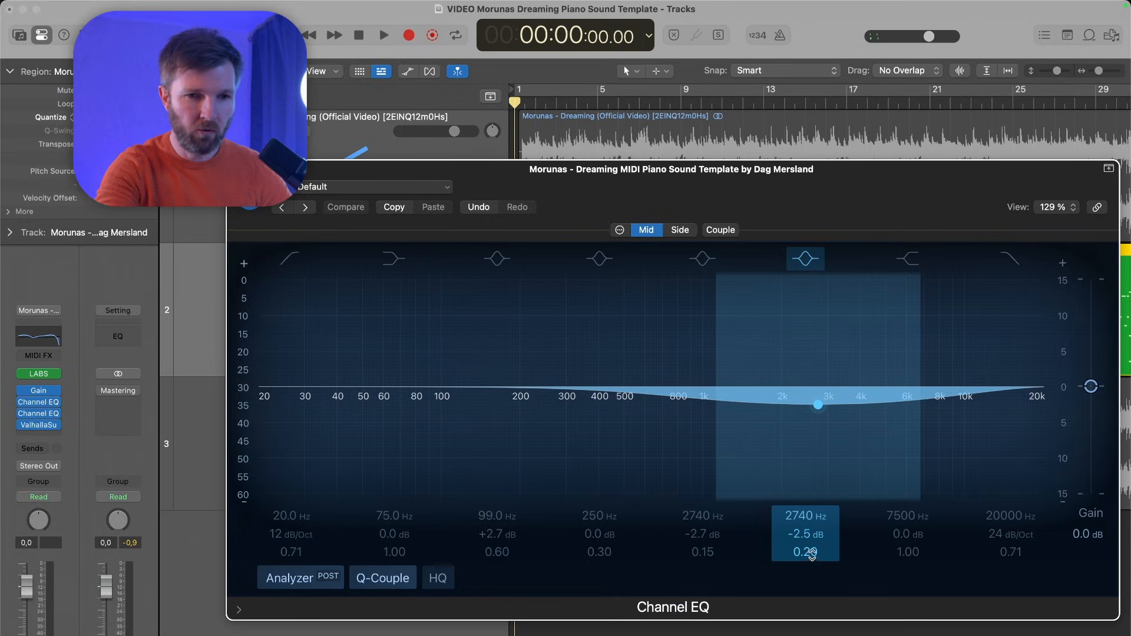
click(681, 231)
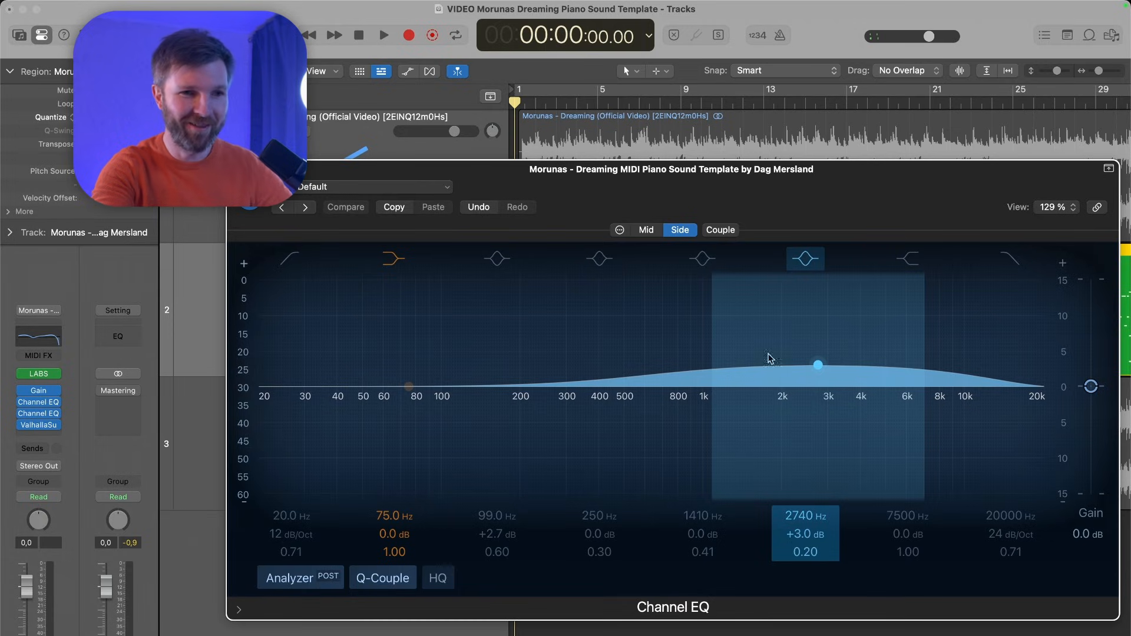
- Compare the second Channel EQ's Mid and Side curves by alternating between them, and close the plug-in
click(646, 230)
click(672, 229)
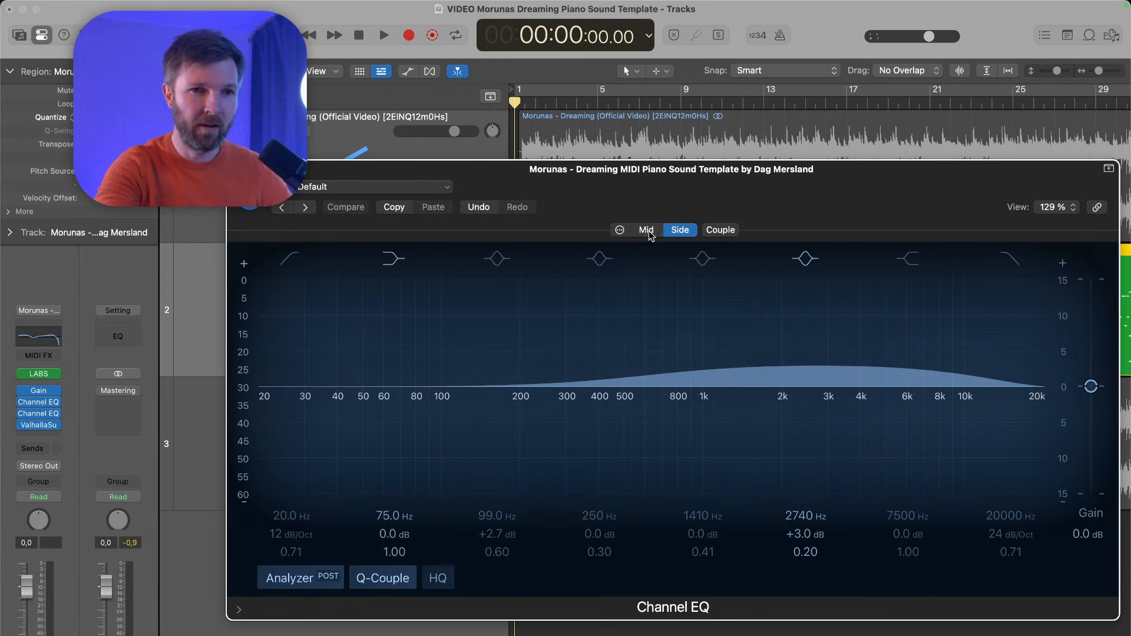
click(646, 230)
click(665, 231)
click(652, 229)
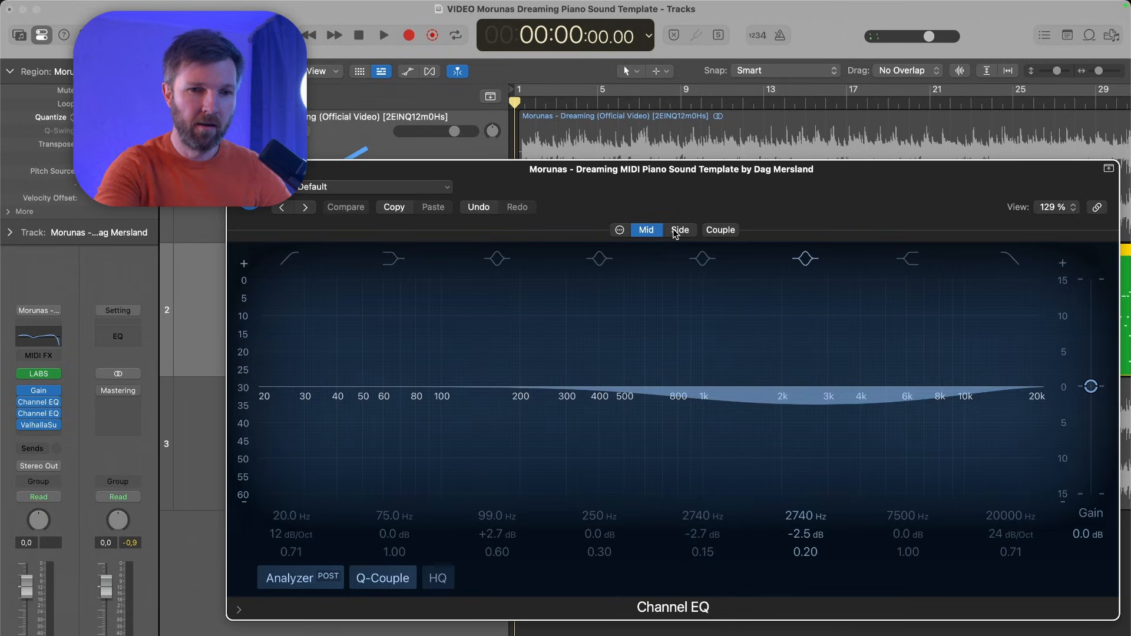
click(673, 228)
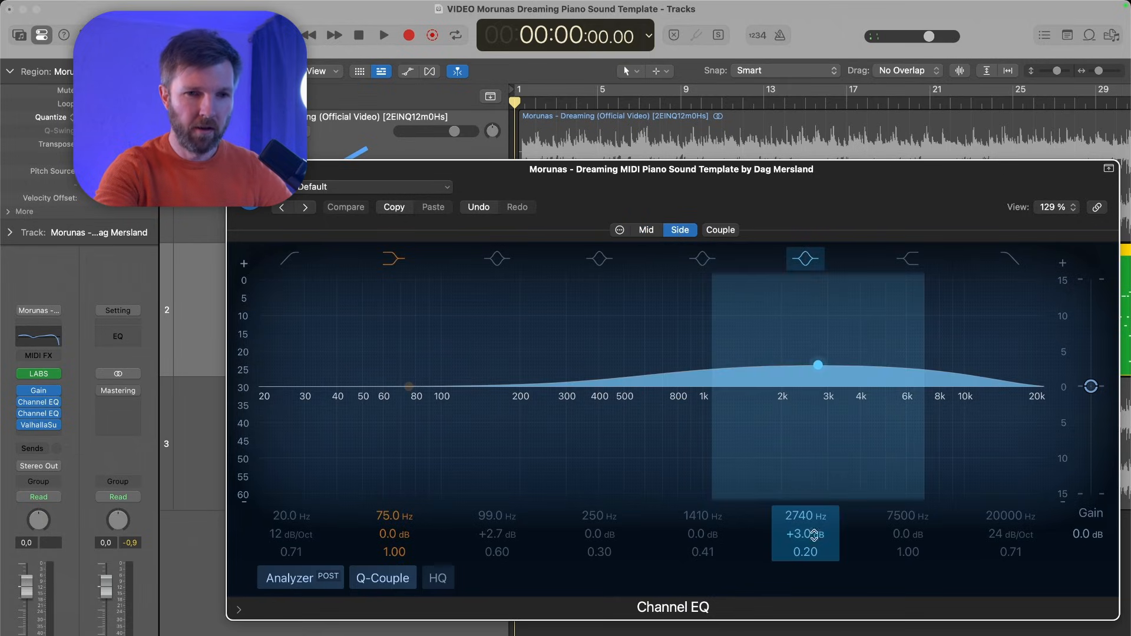
click(648, 230)
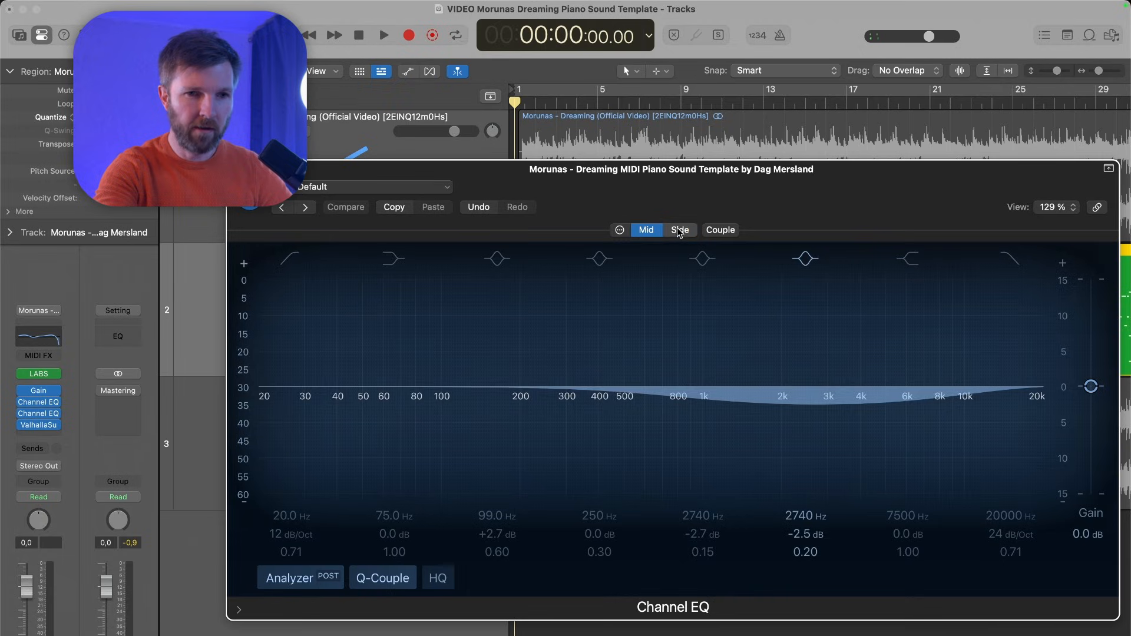
click(677, 227)
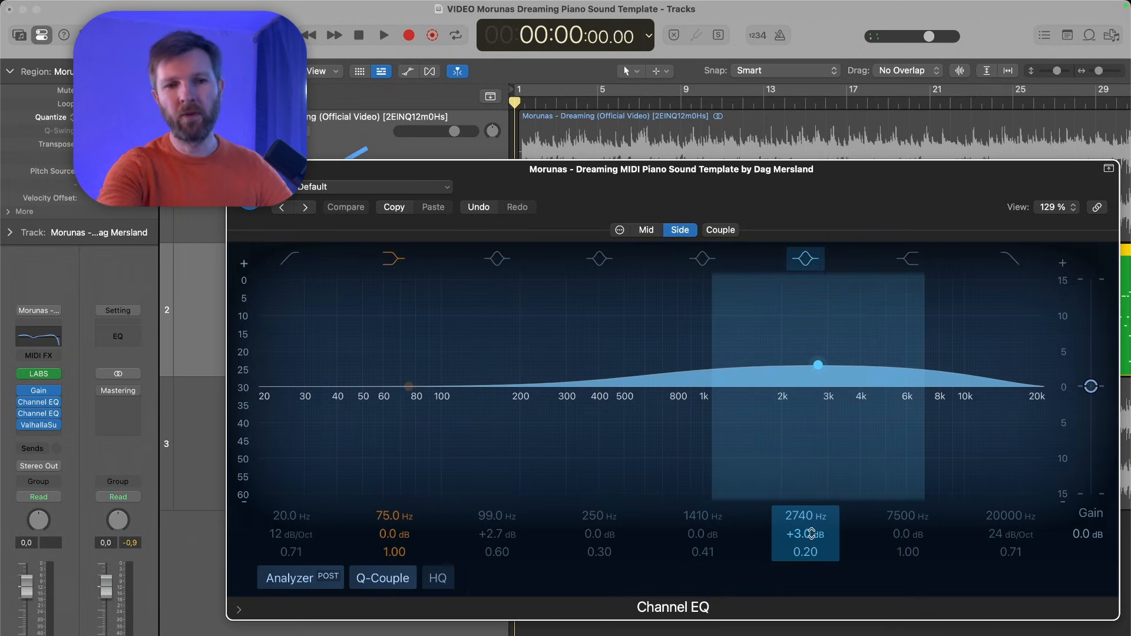
click(646, 231)
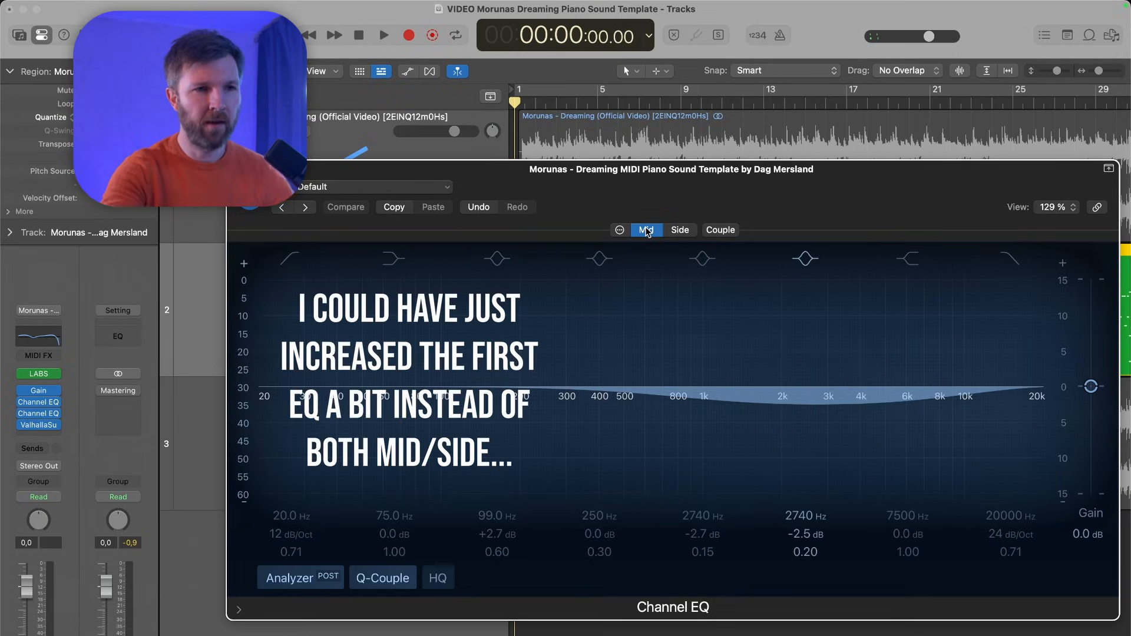
click(678, 231)
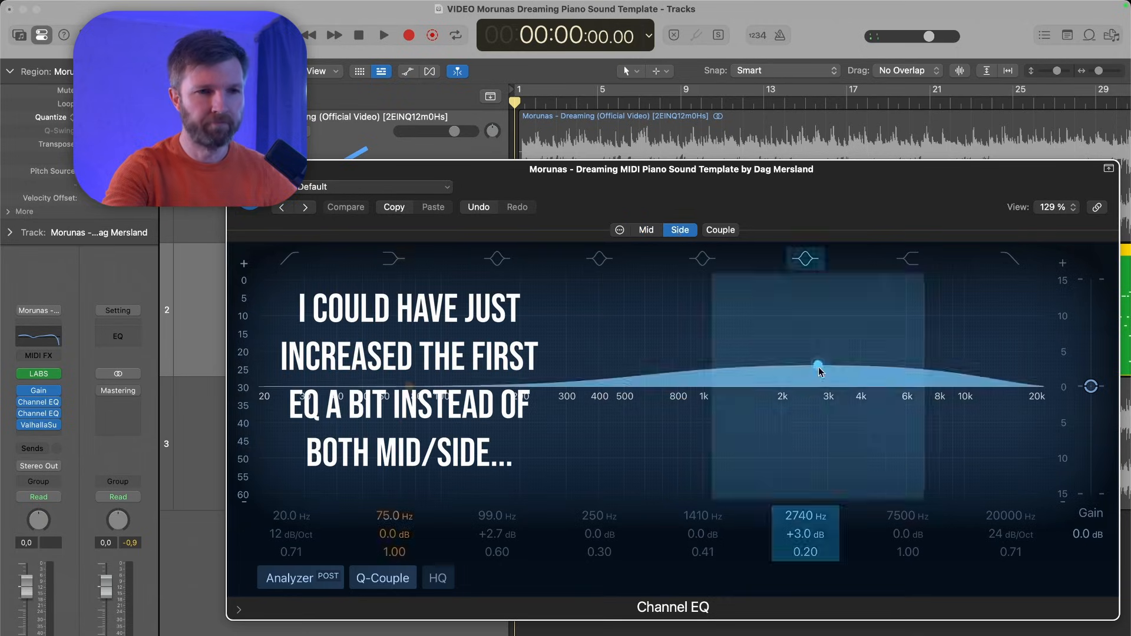
click(646, 230)
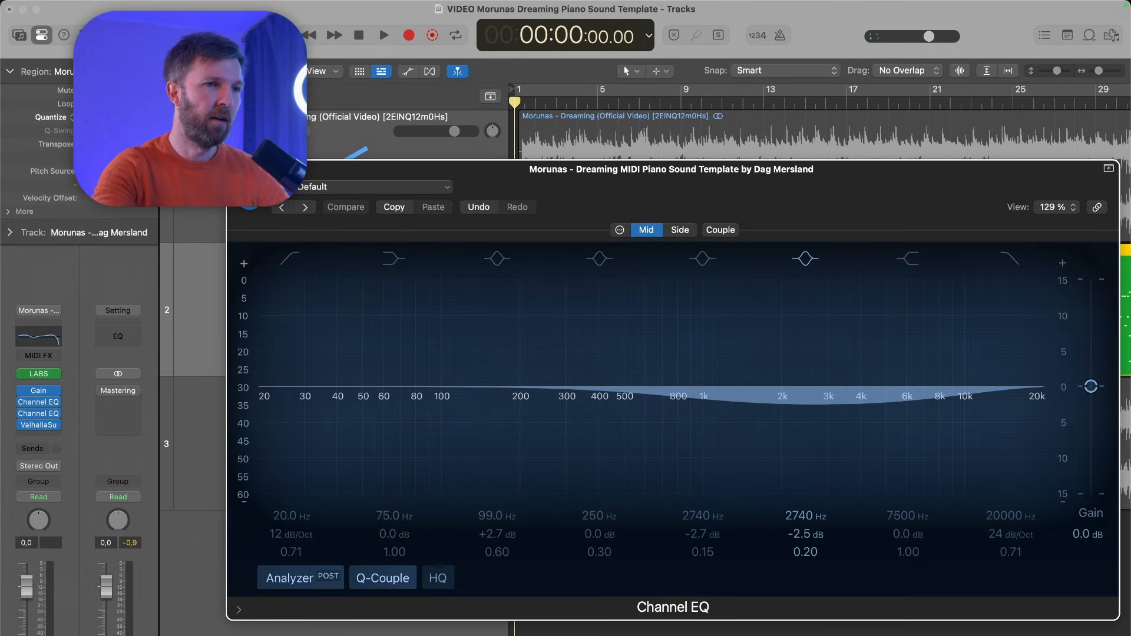
click(236, 169)
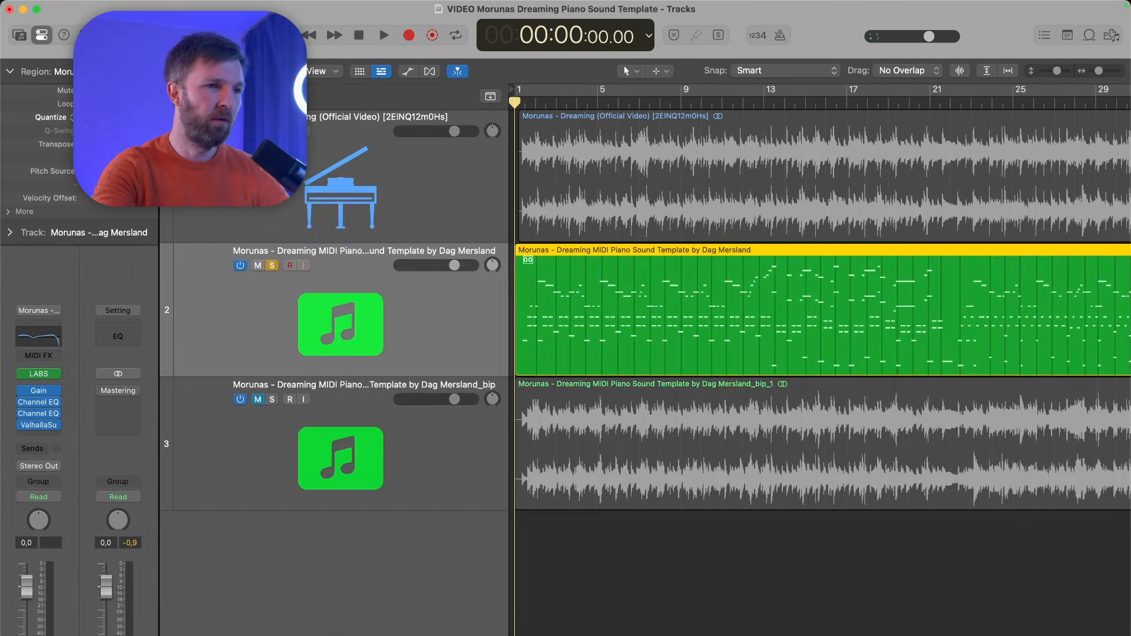
- Open ValhallaSupermassive on the MIDI piano track and examine its mode, preset, mix, delay and EQ settings
click(44, 425)
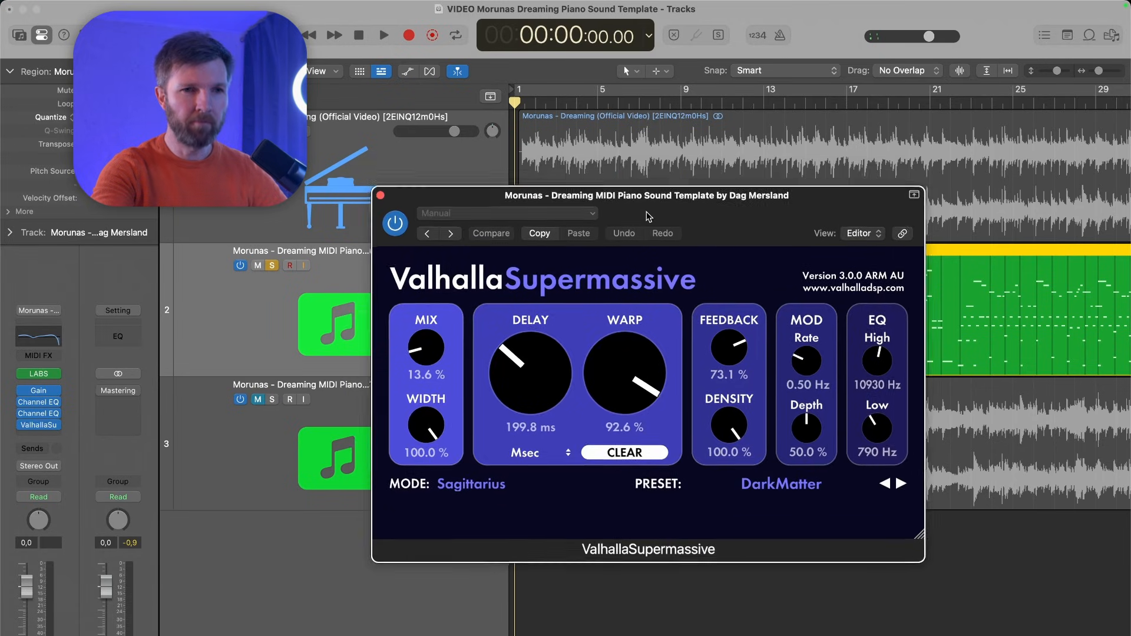
drag(648, 216, 648, 228)
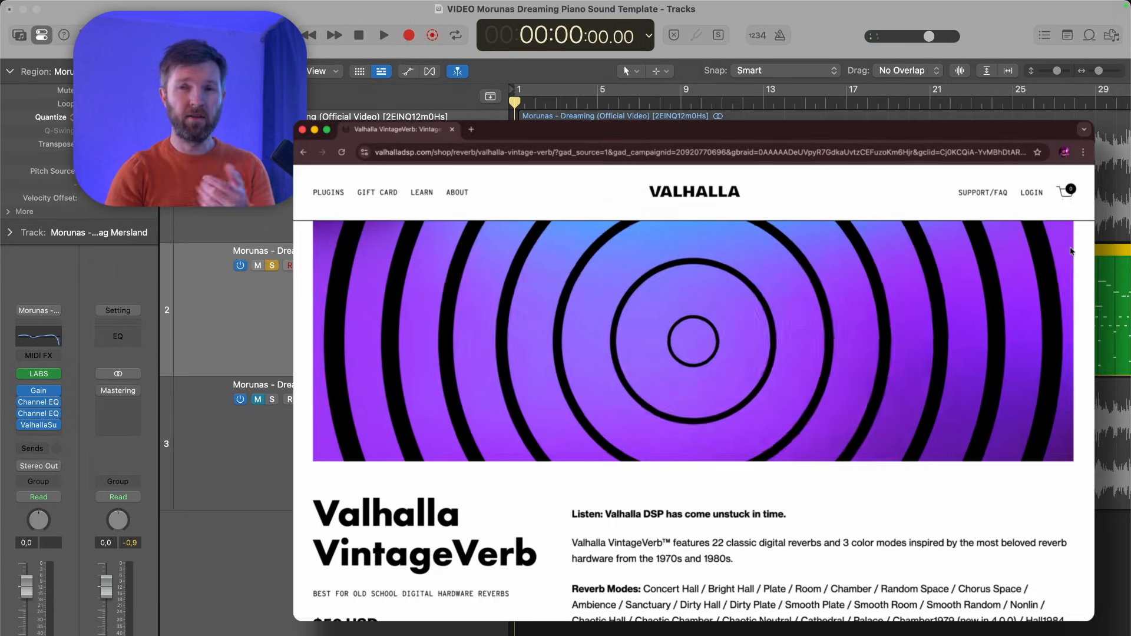
- Look through the Valhalla VintageVerb product page in the browser, from the product description to the plug-in interface and modes
scroll(1072, 256, up, 3)
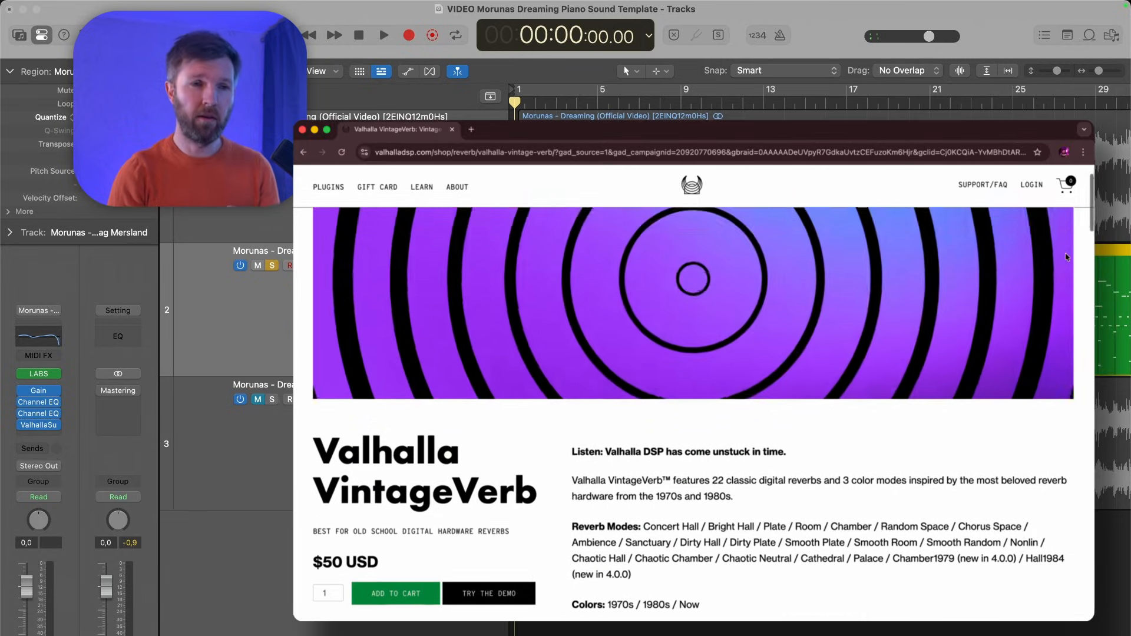
scroll(1083, 257, down, 10)
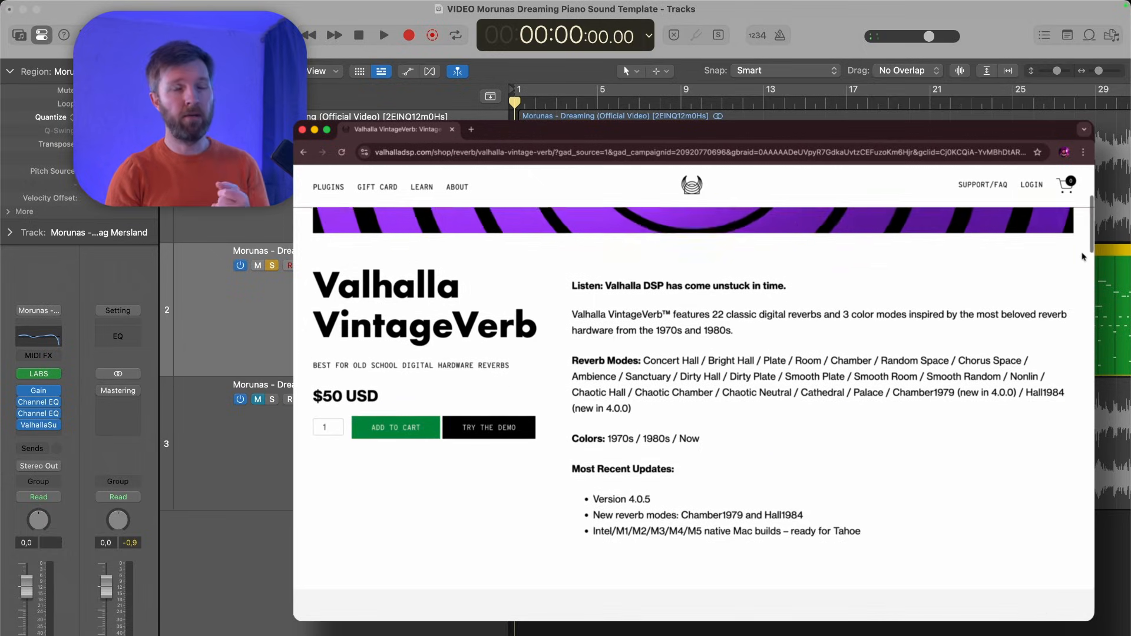
scroll(1082, 258, down, 3)
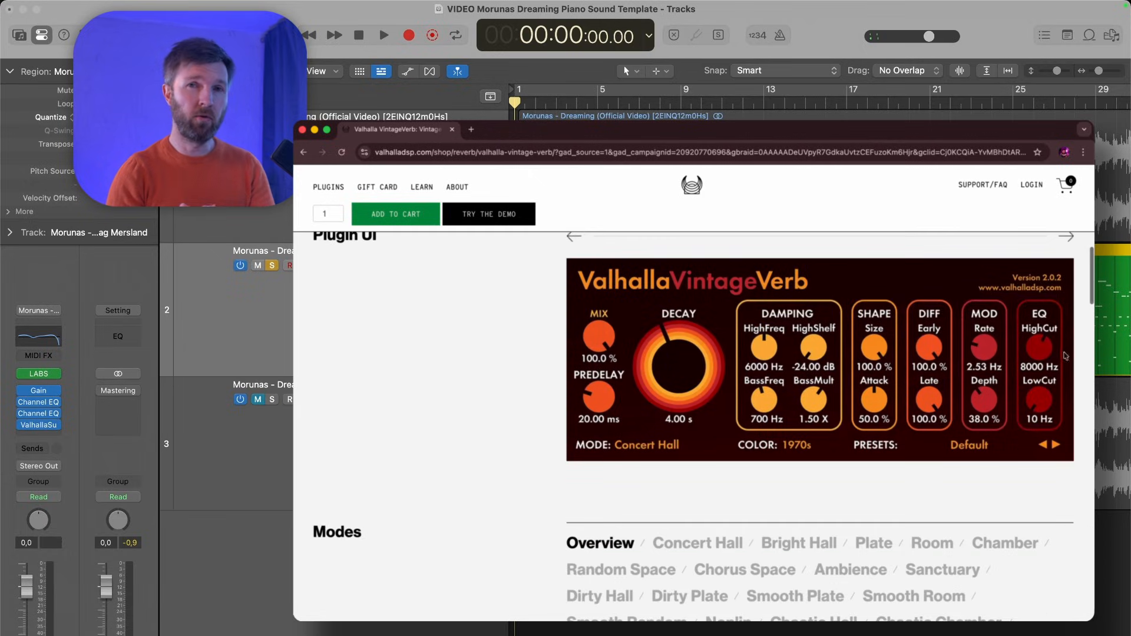
- Look through the Native Instruments RAUM reverb product page in the browser, from the feature overview to the three reverb modes
click(1066, 237)
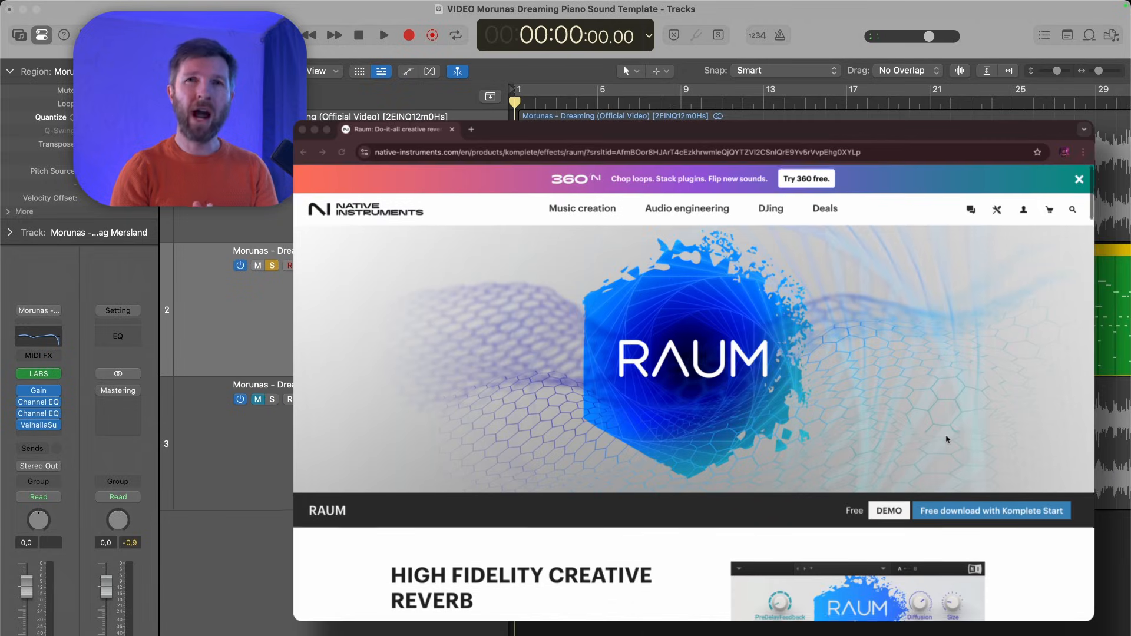
scroll(913, 440, down, 5)
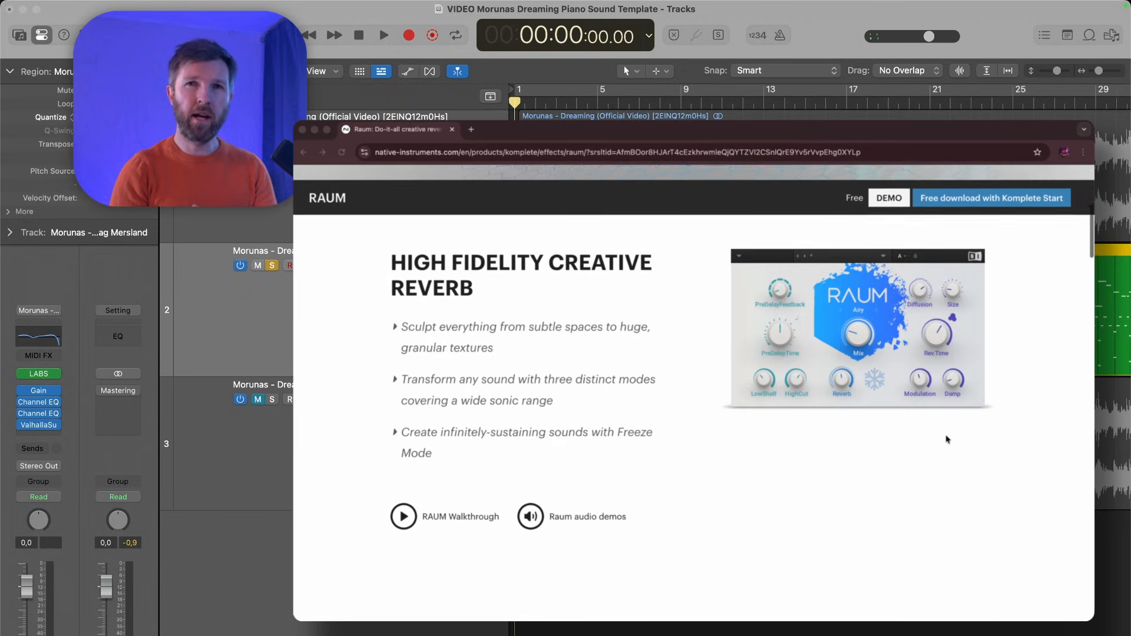
scroll(946, 439, down, 8)
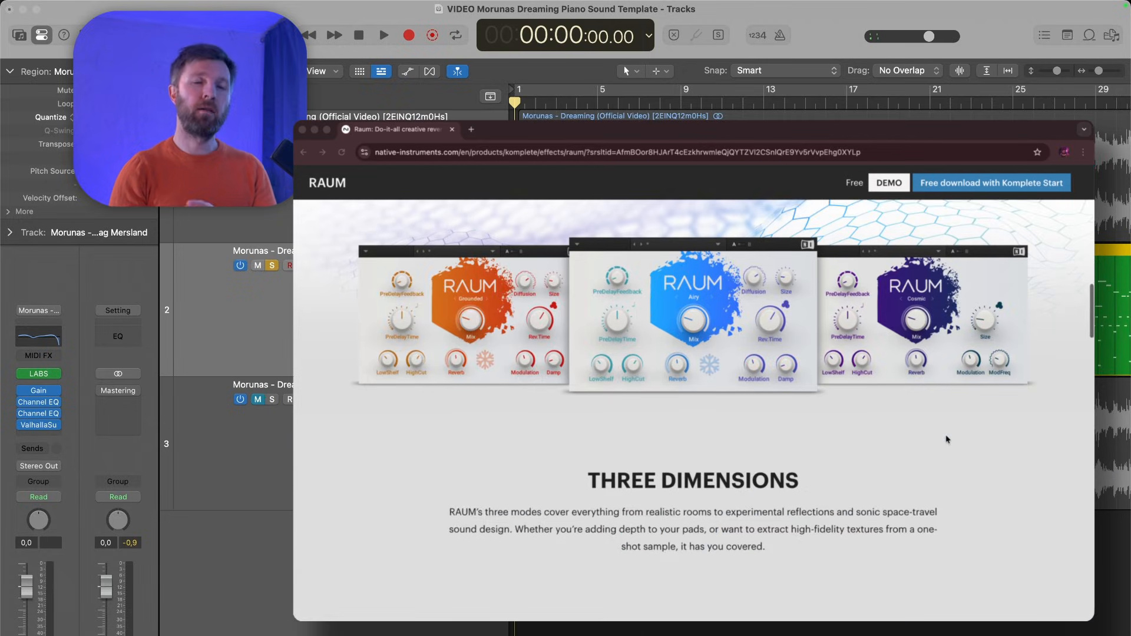
scroll(947, 439, down, 20)
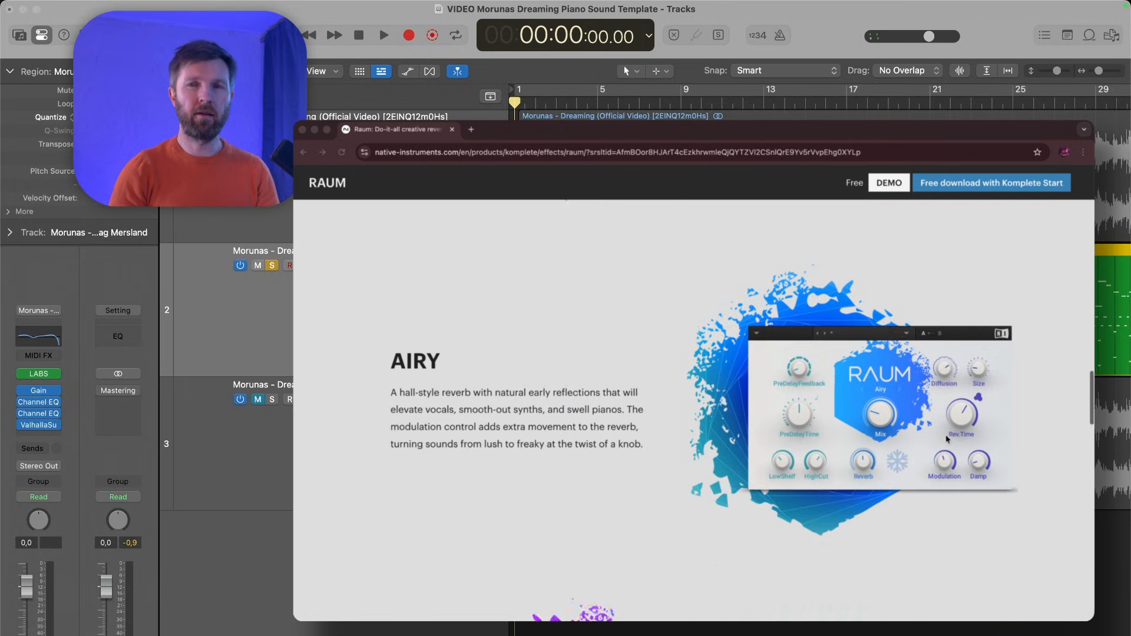
scroll(947, 439, down, 15)
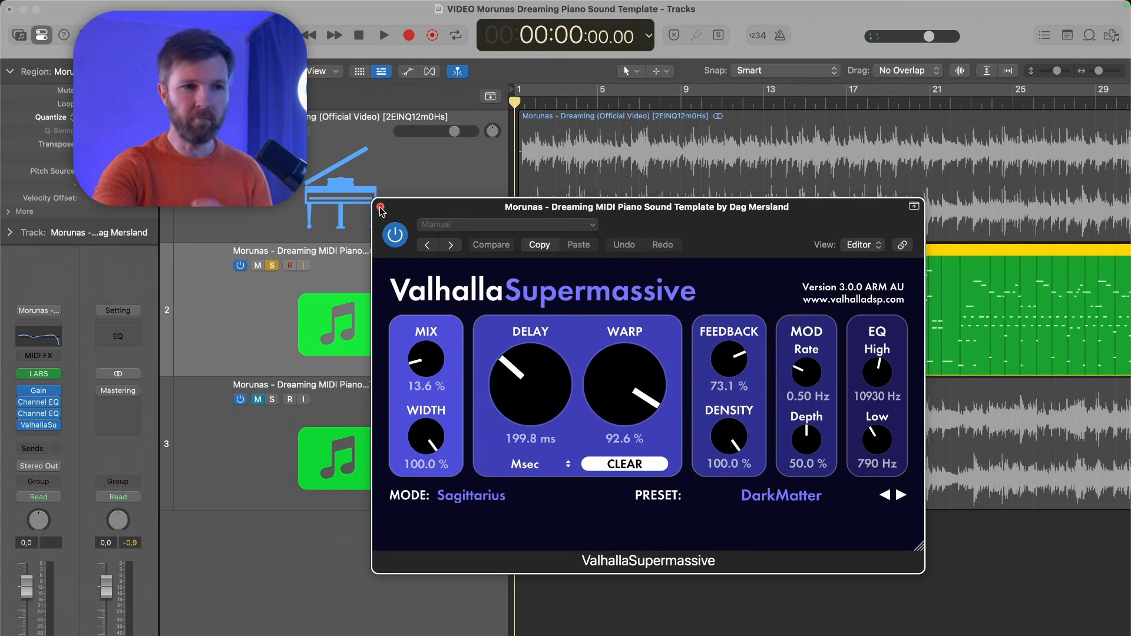
- Close the ValhallaSupermassive plug-in and play the soloed MIDI piano track from the beginning of the project
drag(423, 208, 417, 208)
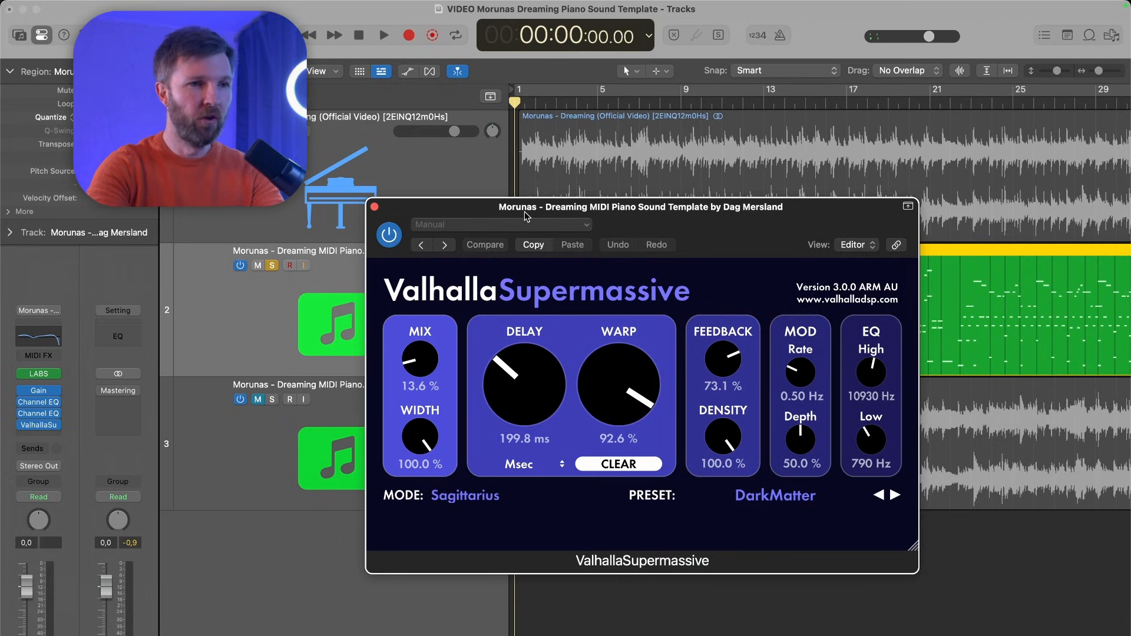
drag(523, 209, 502, 202)
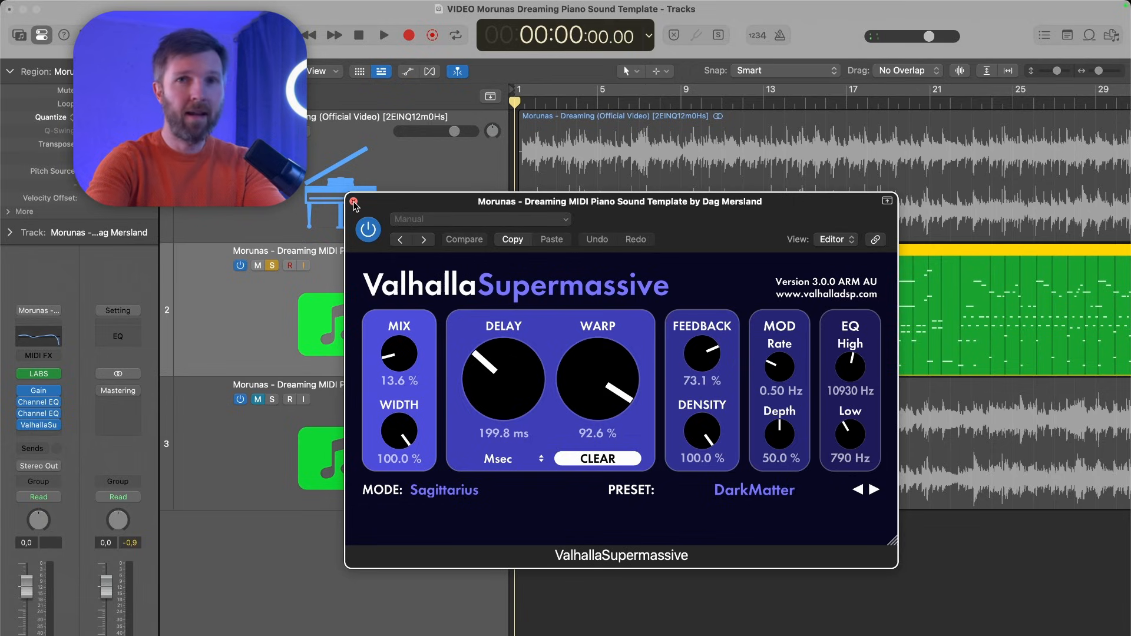
click(354, 203)
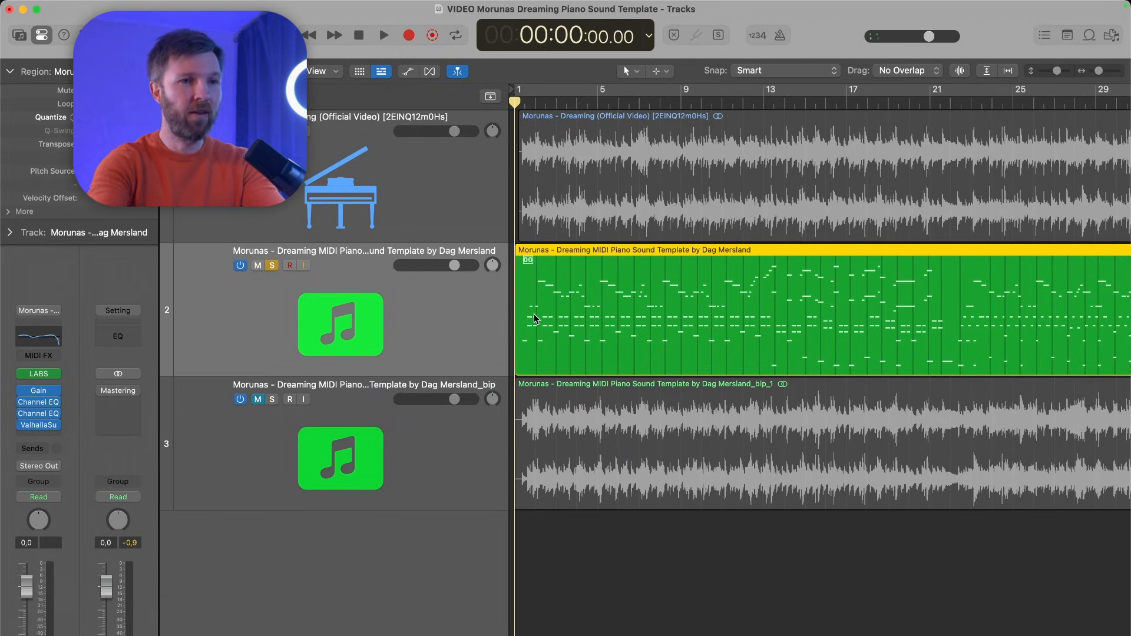
key(space)
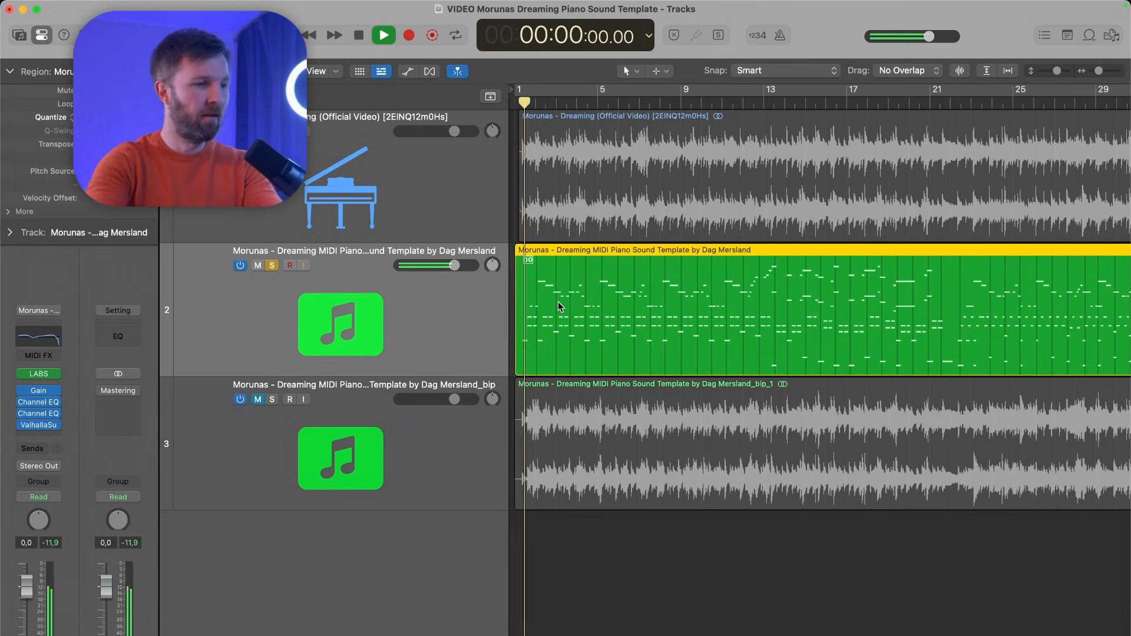